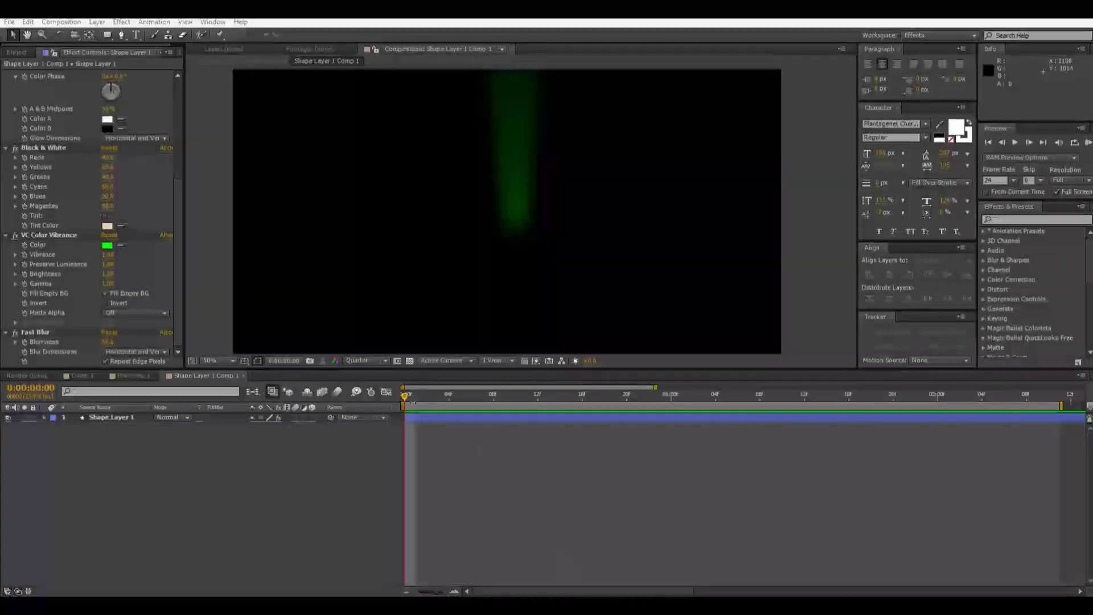
Scrub through the light animation and change the VC Color Vibrance colour to a deep blue-violet.
{"action": "left_click_drag", "start_coordinate": [409, 402], "coordinate": [472, 398]}
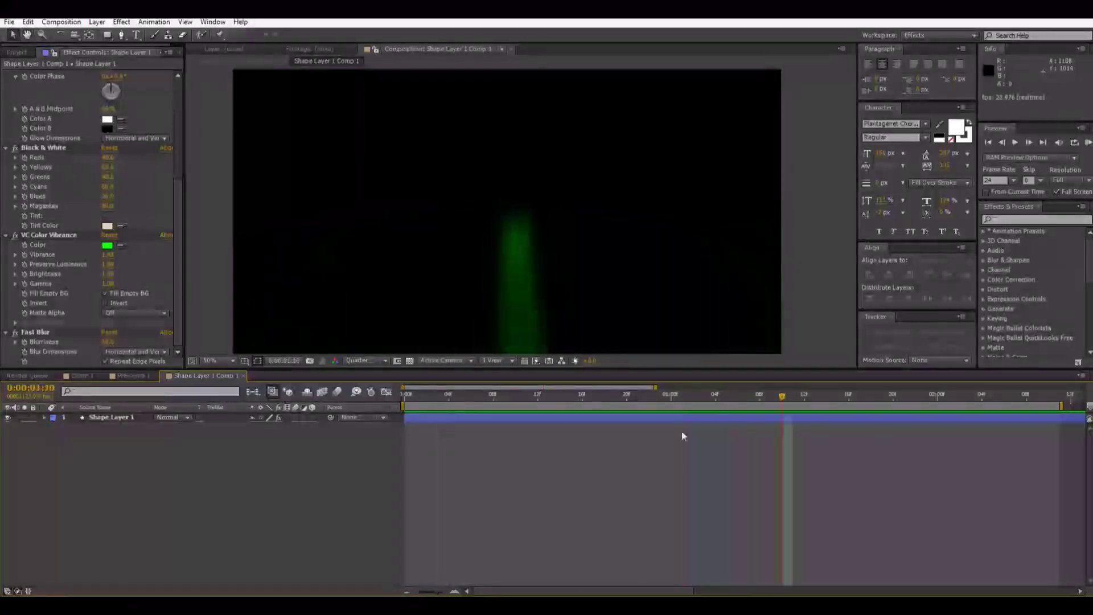
{"action": "left_click_drag", "start_coordinate": [704, 404], "coordinate": [660, 464]}
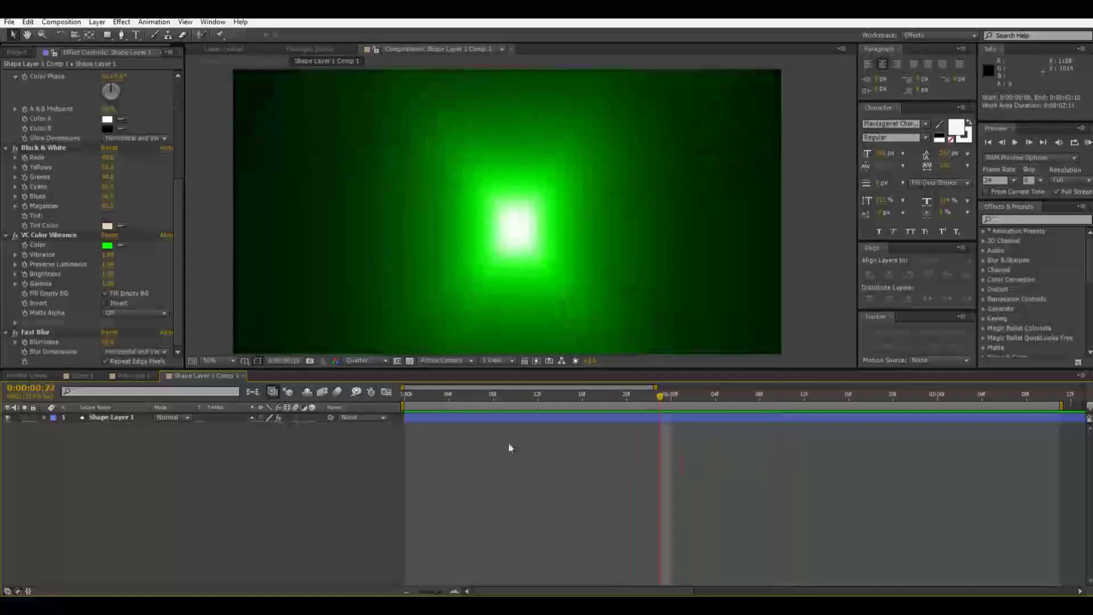
{"action": "left_click", "coordinate": [107, 245]}
{"action": "mouse_move", "coordinate": [918, 230]}
{"action": "left_mouse_down"}
{"action": "mouse_move", "coordinate": [930, 234]}
{"action": "mouse_move", "coordinate": [923, 211]}
{"action": "left_mouse_up"}
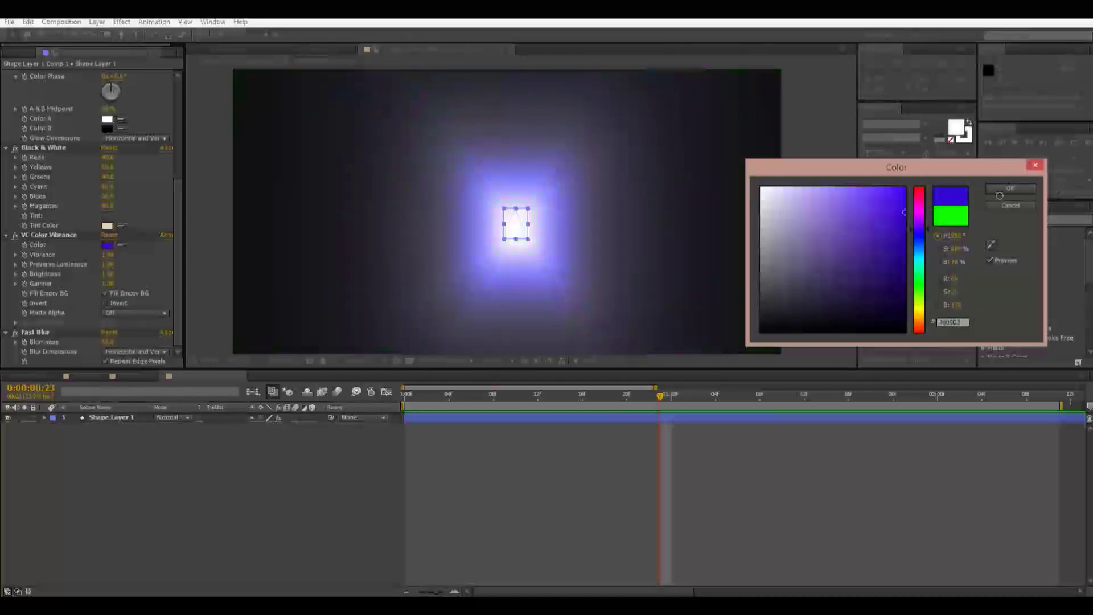
{"action": "left_click", "coordinate": [1010, 188]}
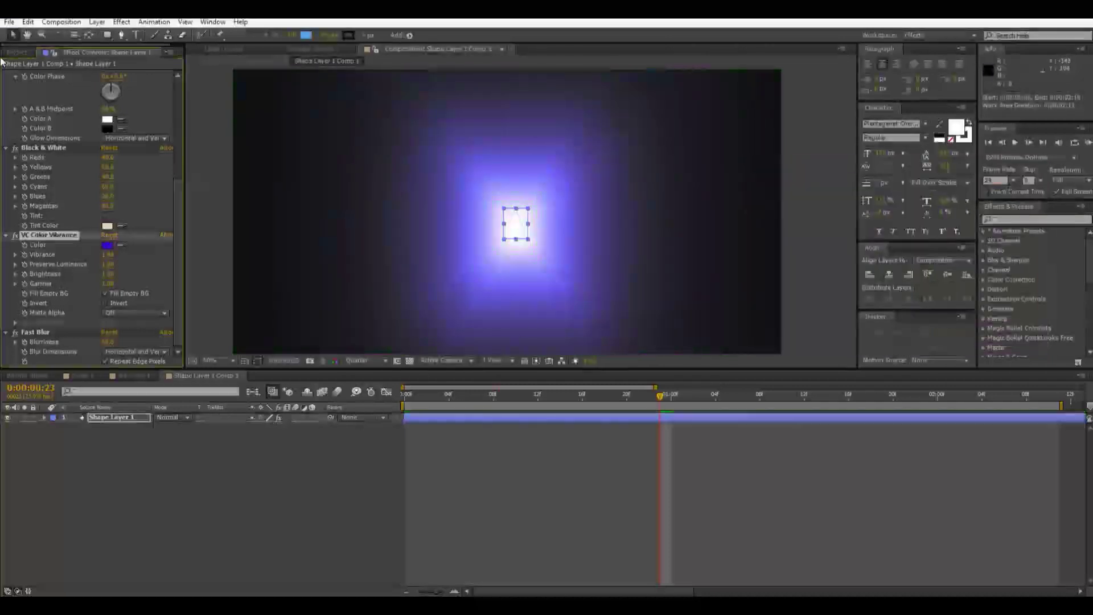
Create a new 3840 x 2160 px composition at 23.976 fps with a duration of 0:00:06:22.
{"action": "left_click", "coordinate": [24, 52]}
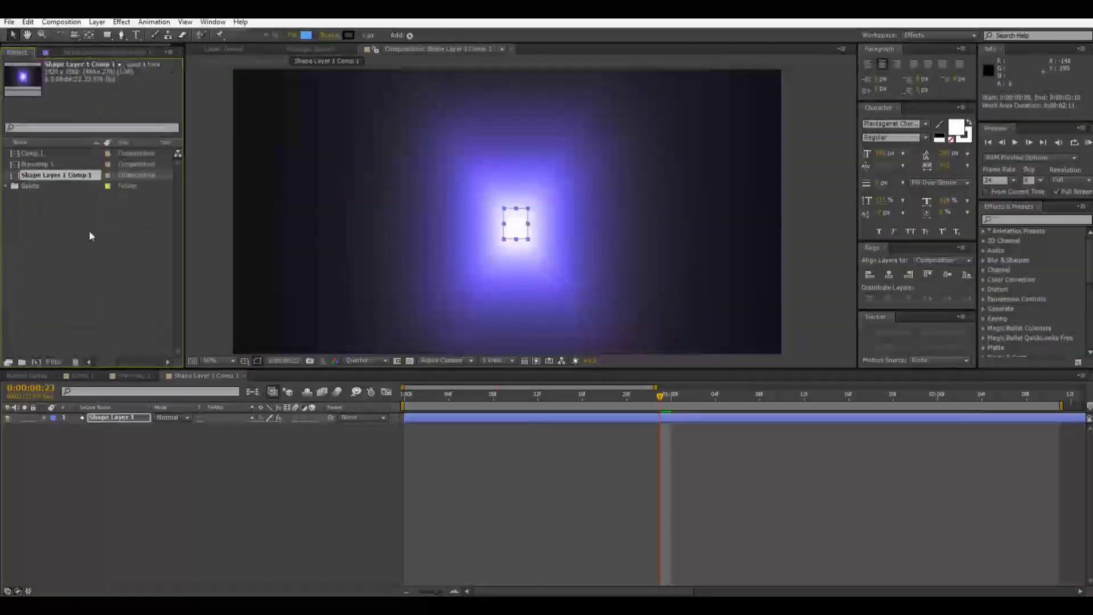
{"action": "left_click", "coordinate": [37, 363]}
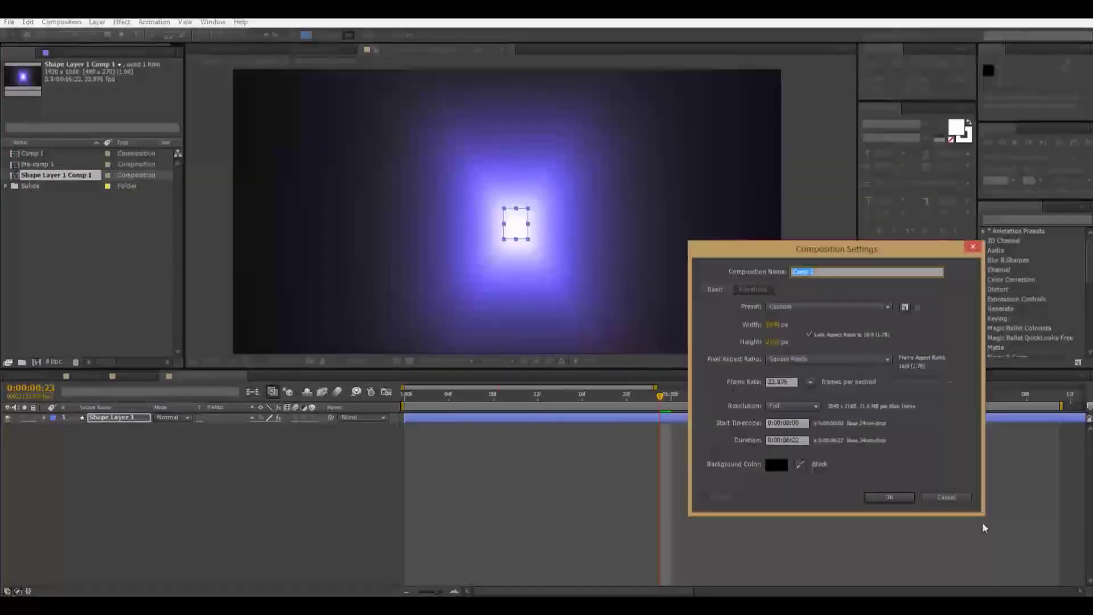
{"action": "left_click", "coordinate": [909, 500]}
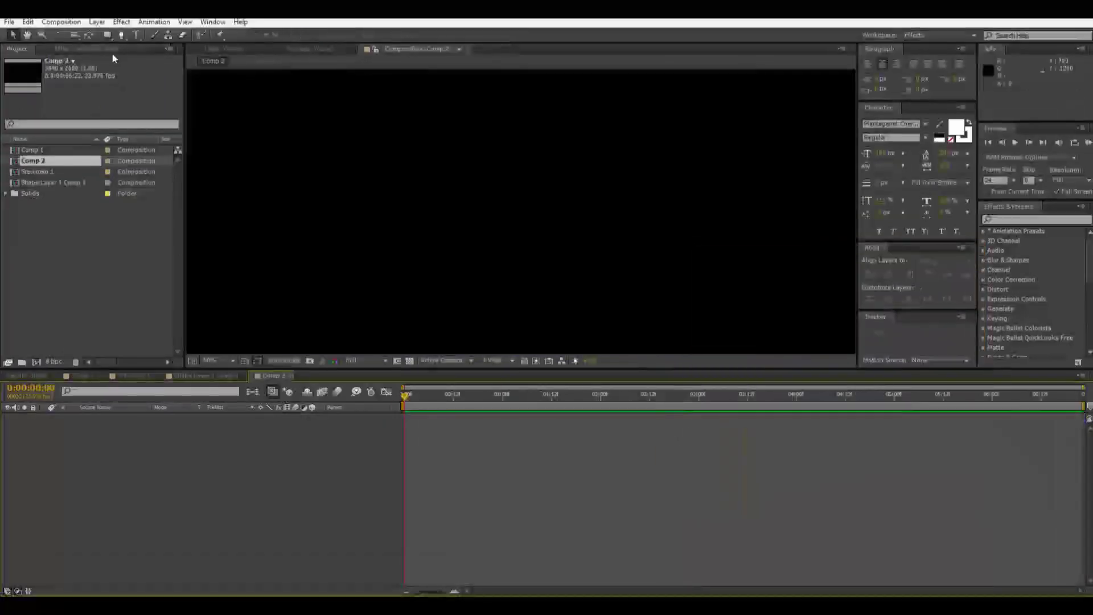
Draw an upright blue rectangle in the new composition and place it near the centre of the frame.
{"action": "left_click", "coordinate": [107, 35]}
{"action": "mouse_move", "coordinate": [490, 172]}
{"action": "left_mouse_down"}
{"action": "mouse_move", "coordinate": [495, 234]}
{"action": "mouse_move", "coordinate": [576, 319]}
{"action": "mouse_move", "coordinate": [613, 331]}
{"action": "left_mouse_up"}
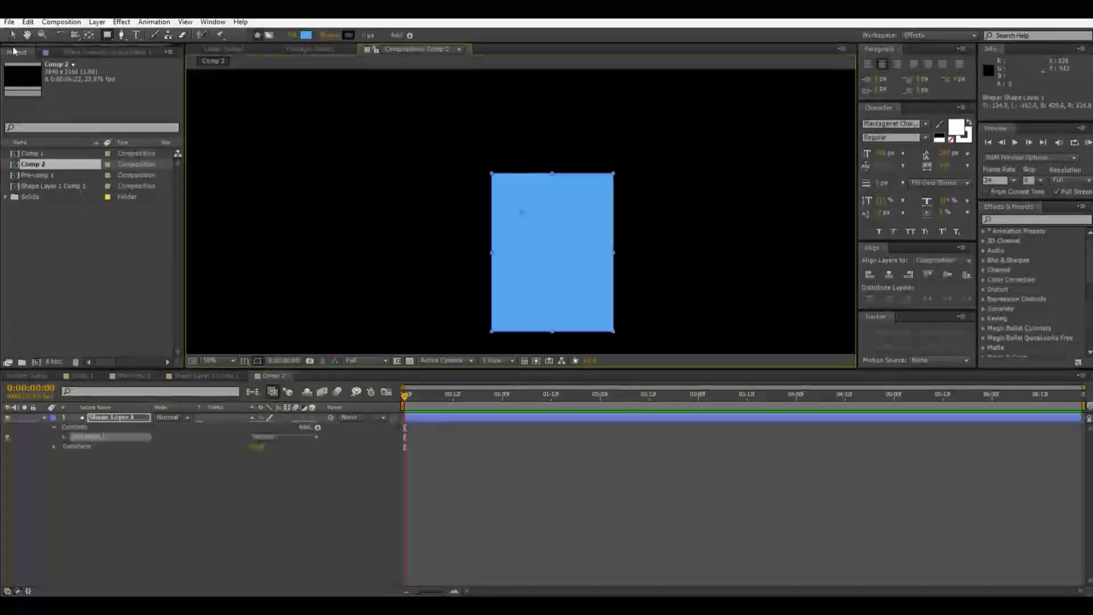
{"action": "left_click", "coordinate": [12, 35]}
{"action": "left_click_drag", "start_coordinate": [510, 274], "coordinate": [479, 233]}
{"action": "scroll", "coordinate": [508, 288], "scroll_direction": "down", "scroll_amount": 5}
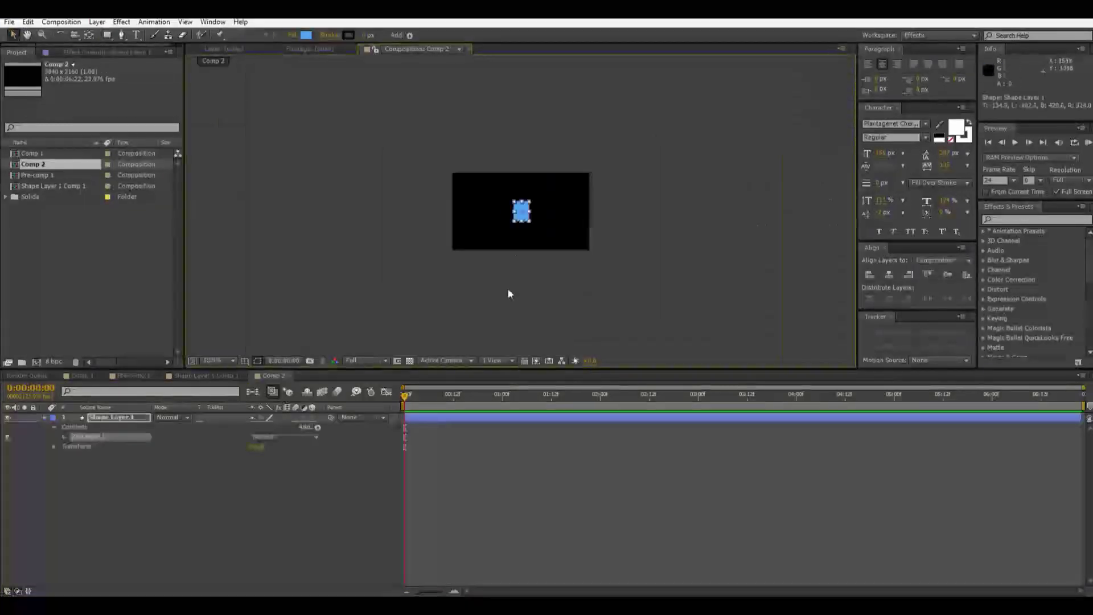
{"action": "scroll", "coordinate": [509, 301], "scroll_direction": "up", "scroll_amount": 4}
{"action": "left_click_drag", "start_coordinate": [544, 222], "coordinate": [545, 235]}
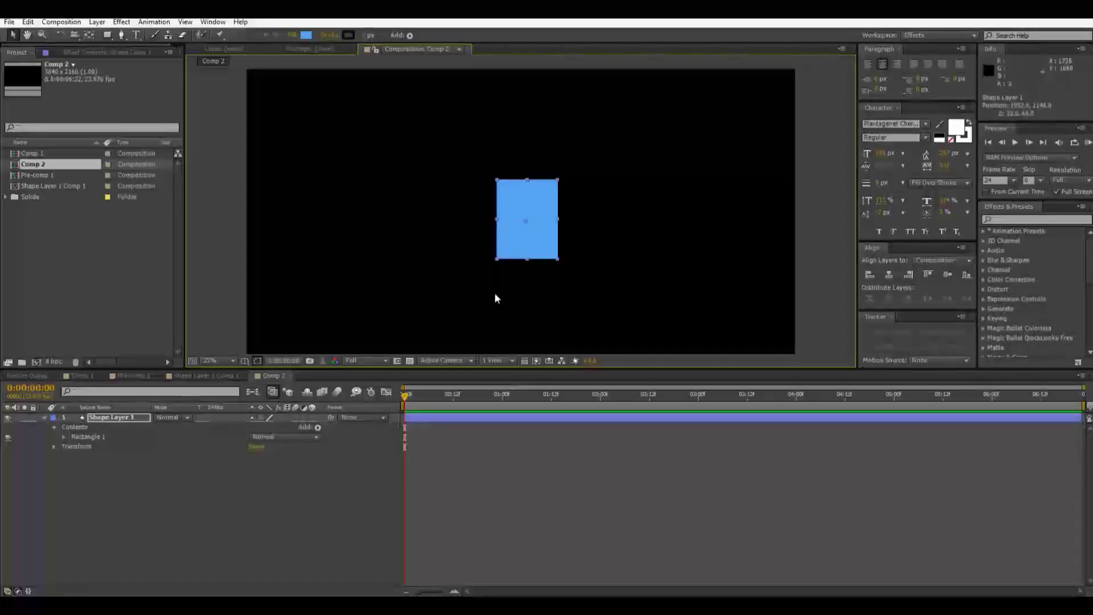
Find the CC Light Burst 2.5 effect and apply it to the blue rectangle.
{"action": "left_click", "coordinate": [1028, 221]}
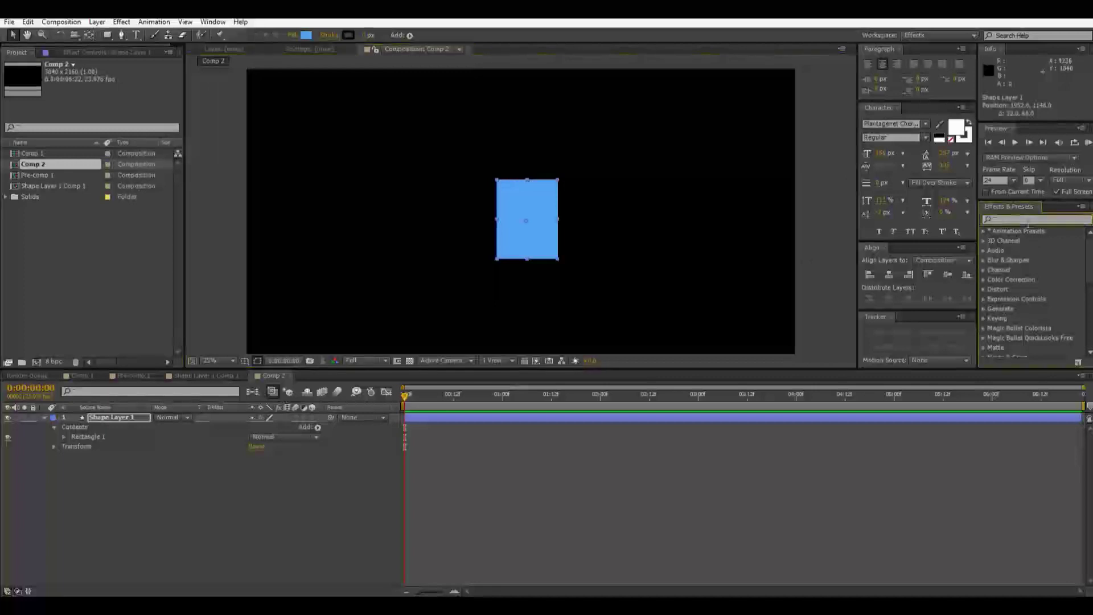
{"action": "type", "text": "lightf"}
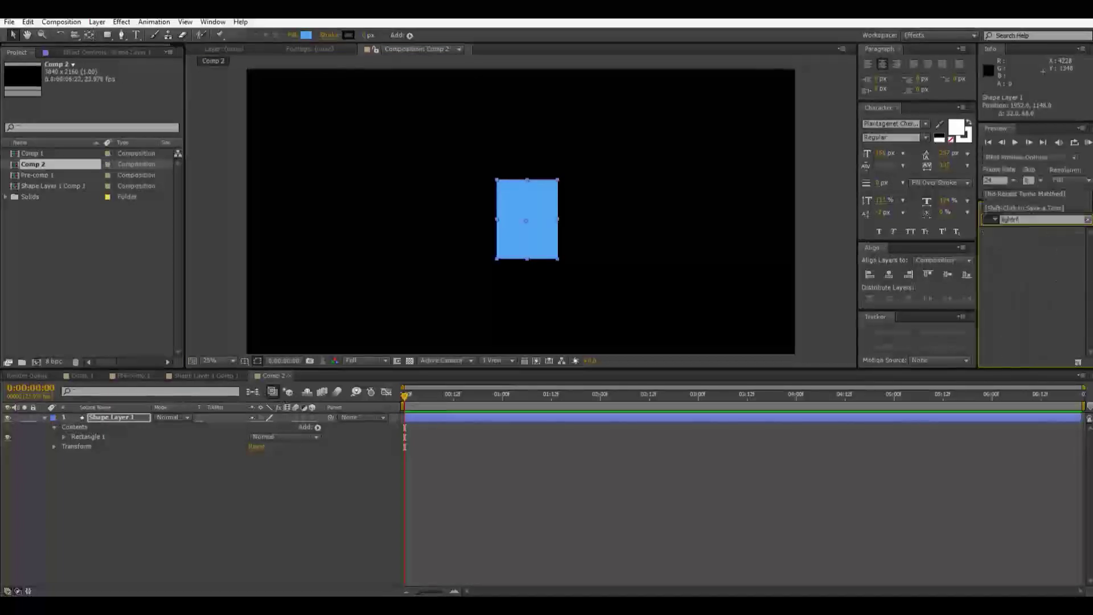
{"action": "key", "text": "BackSpace"}
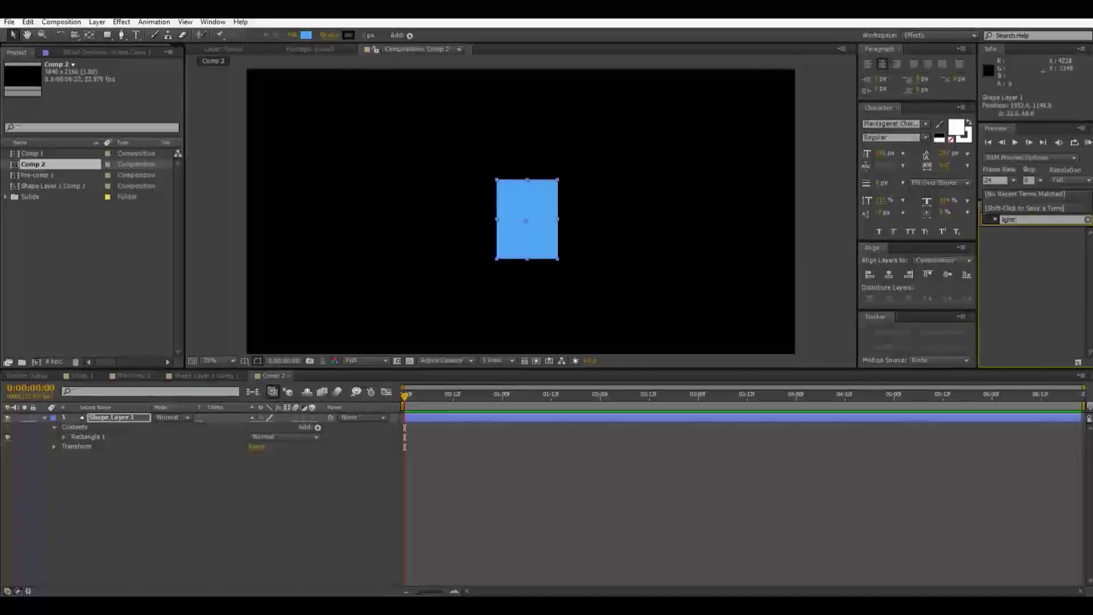
{"action": "key", "text": "BackSpace"}
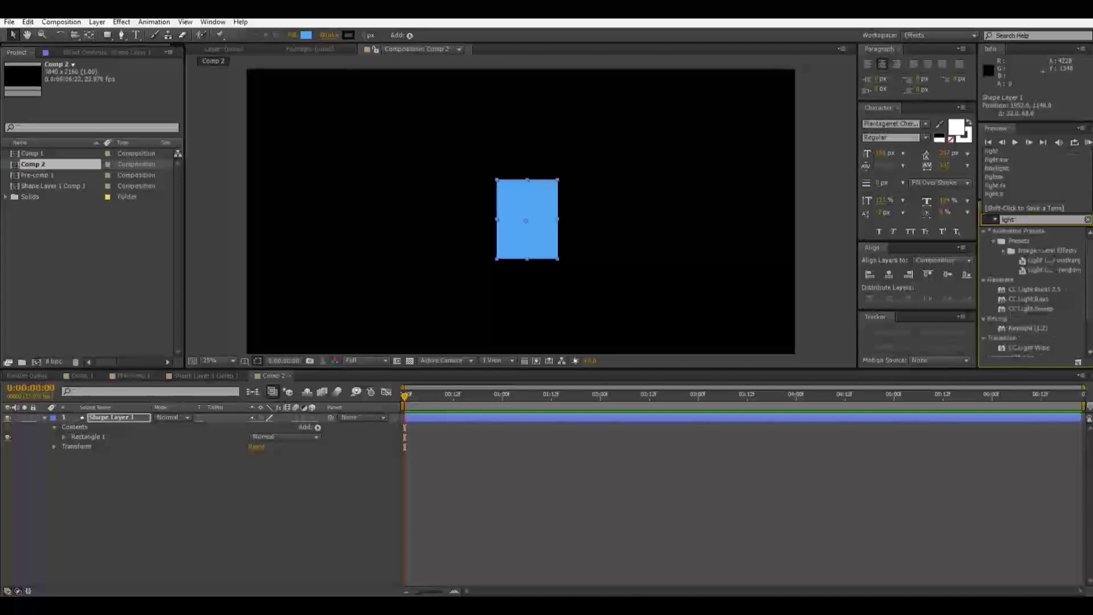
{"action": "type", "text": "bur"}
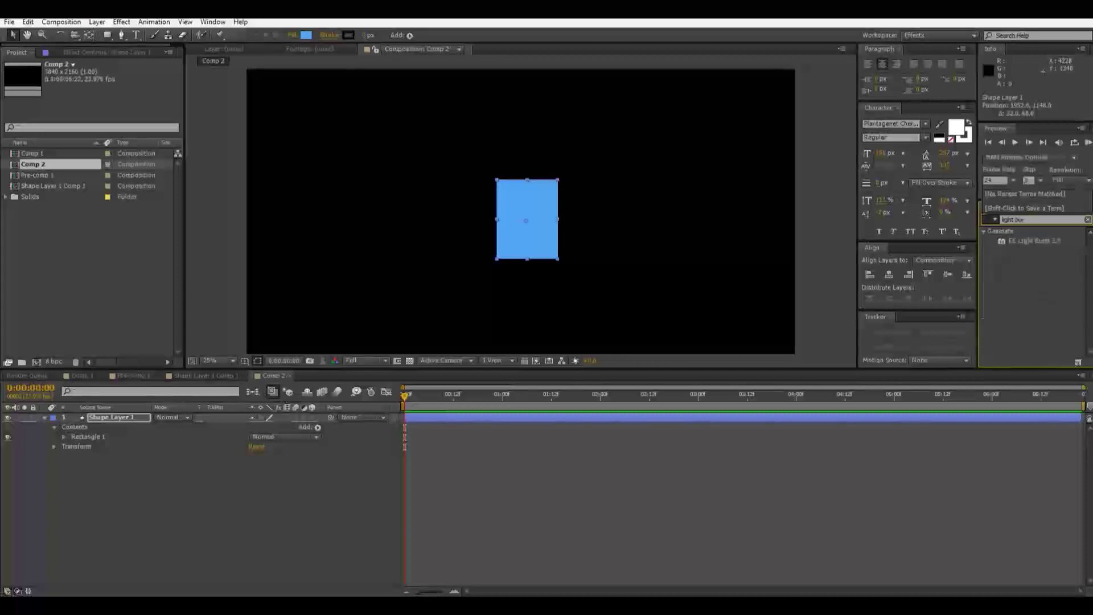
{"action": "left_click_drag", "start_coordinate": [1040, 241], "coordinate": [543, 251]}
{"action": "left_click", "coordinate": [589, 257]}
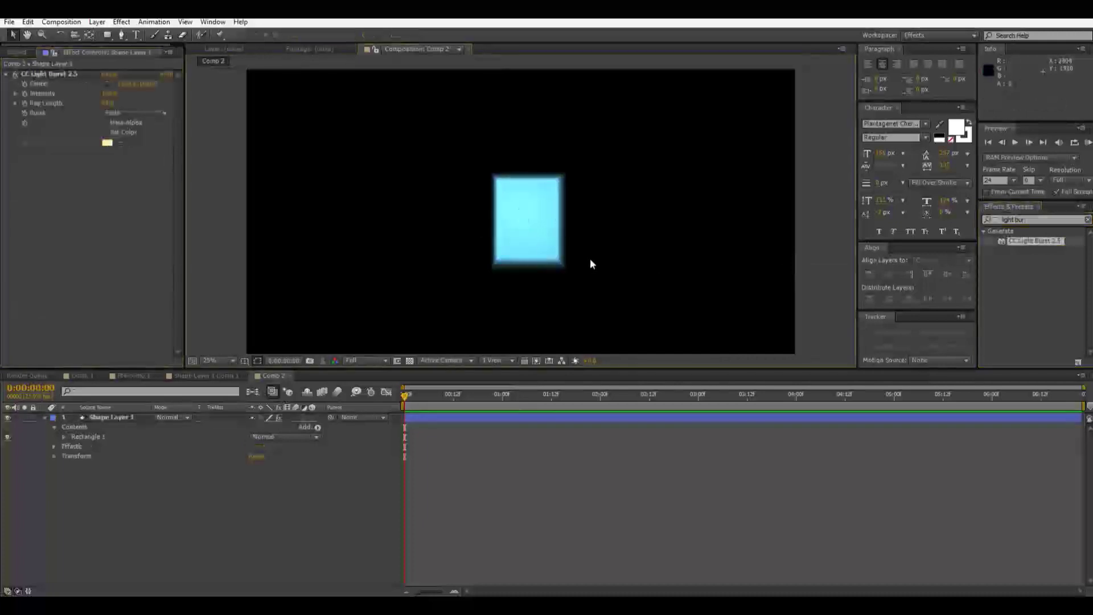
Set the light burst's Burst mode to Straight and its Intensity to about 265.
{"action": "mouse_move", "coordinate": [108, 94]}
{"action": "left_mouse_down"}
{"action": "mouse_move", "coordinate": [143, 96]}
{"action": "mouse_move", "coordinate": [96, 98]}
{"action": "left_mouse_up"}
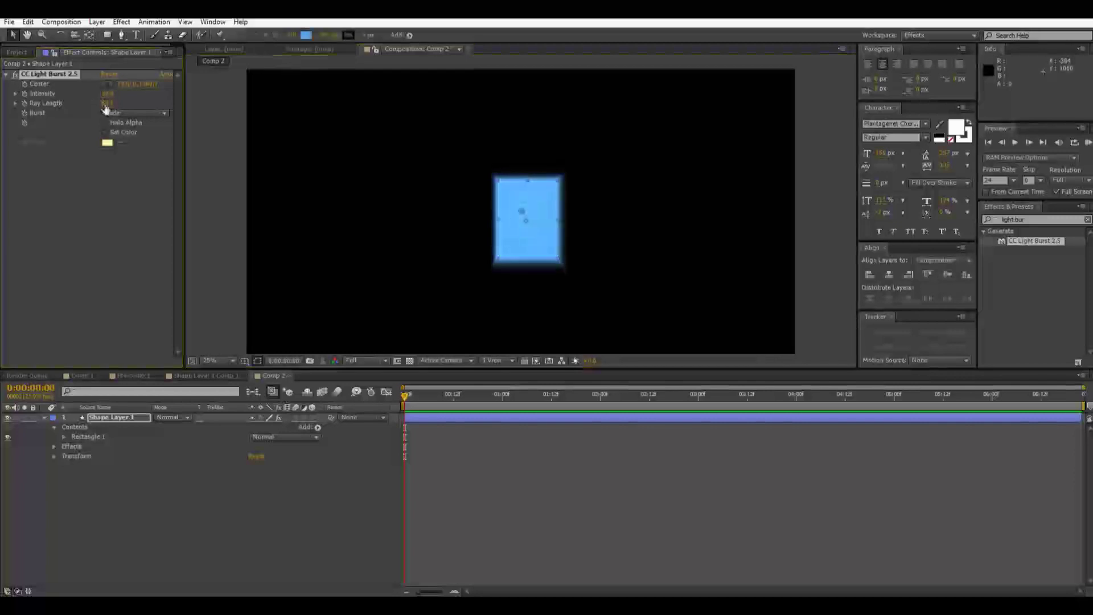
{"action": "left_click", "coordinate": [119, 113]}
{"action": "left_click", "coordinate": [134, 126]}
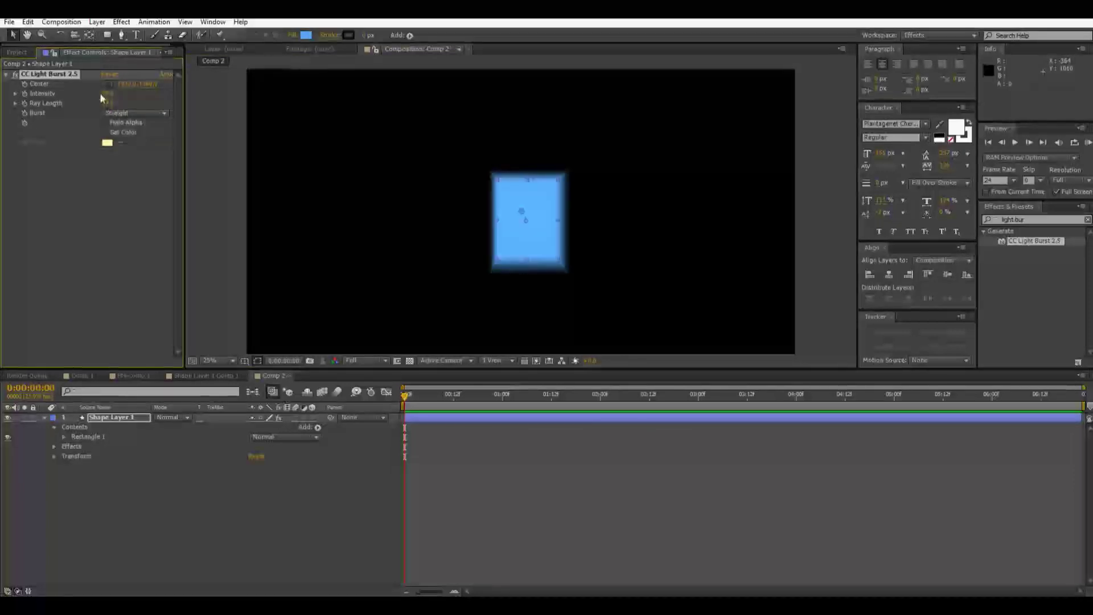
{"action": "left_click_drag", "start_coordinate": [106, 97], "coordinate": [120, 94]}
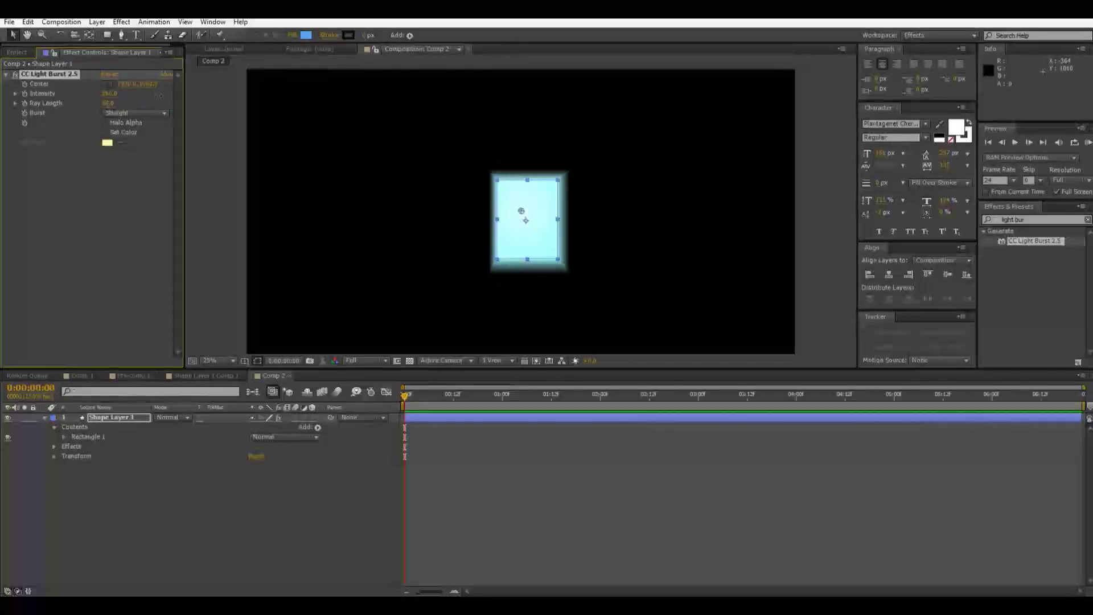
Increase the light burst's Ray Length to about 300.
{"action": "left_click_drag", "start_coordinate": [109, 103], "coordinate": [127, 103]}
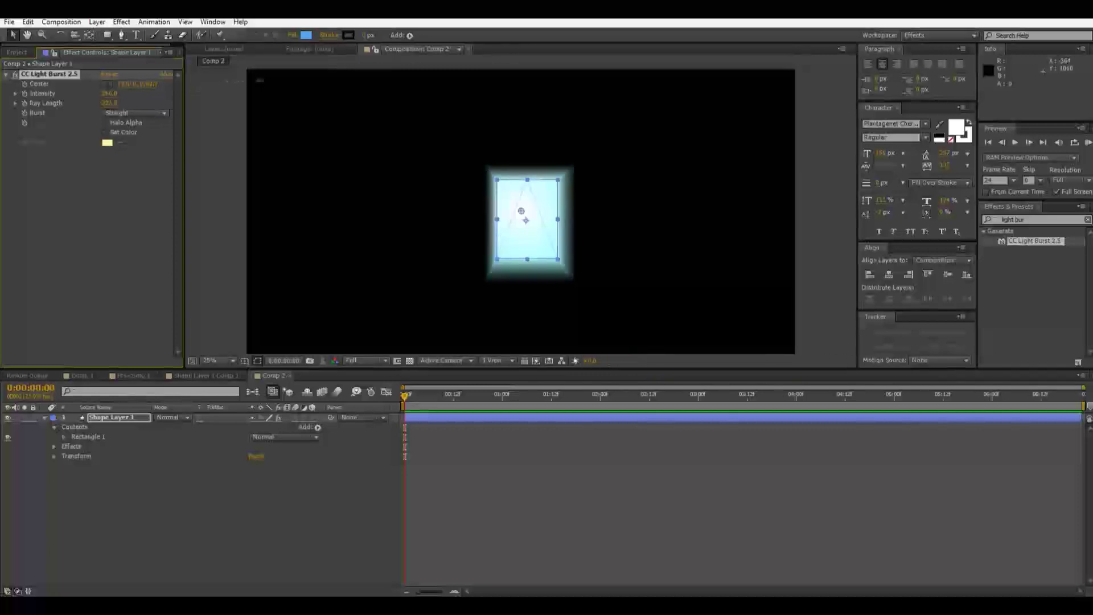
{"action": "left_click", "coordinate": [112, 104]}
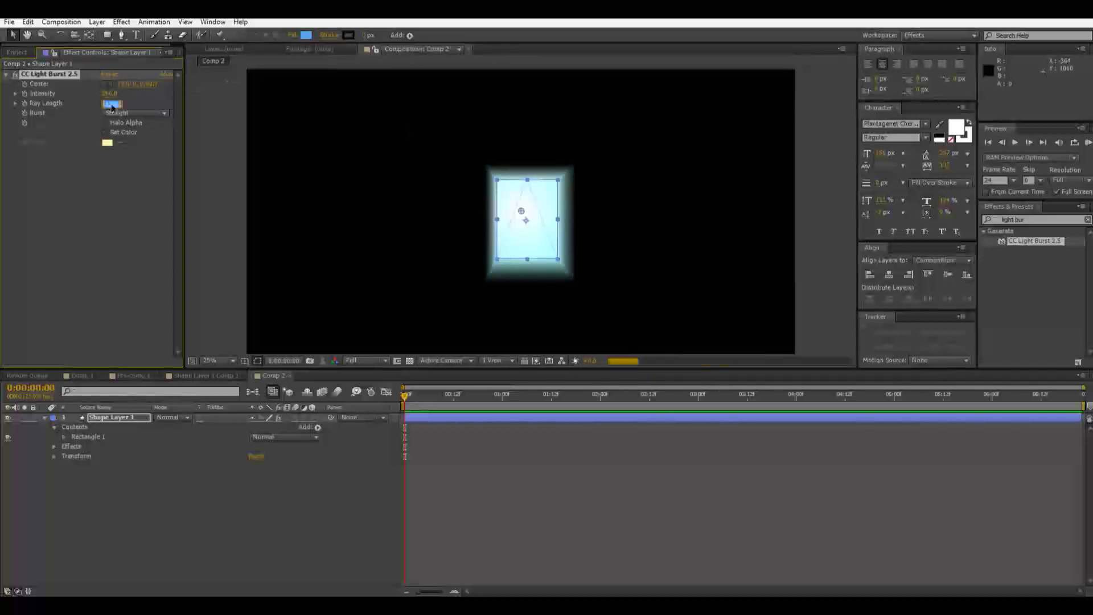
{"action": "type", "text": "280"}
{"action": "key", "text": "Return"}
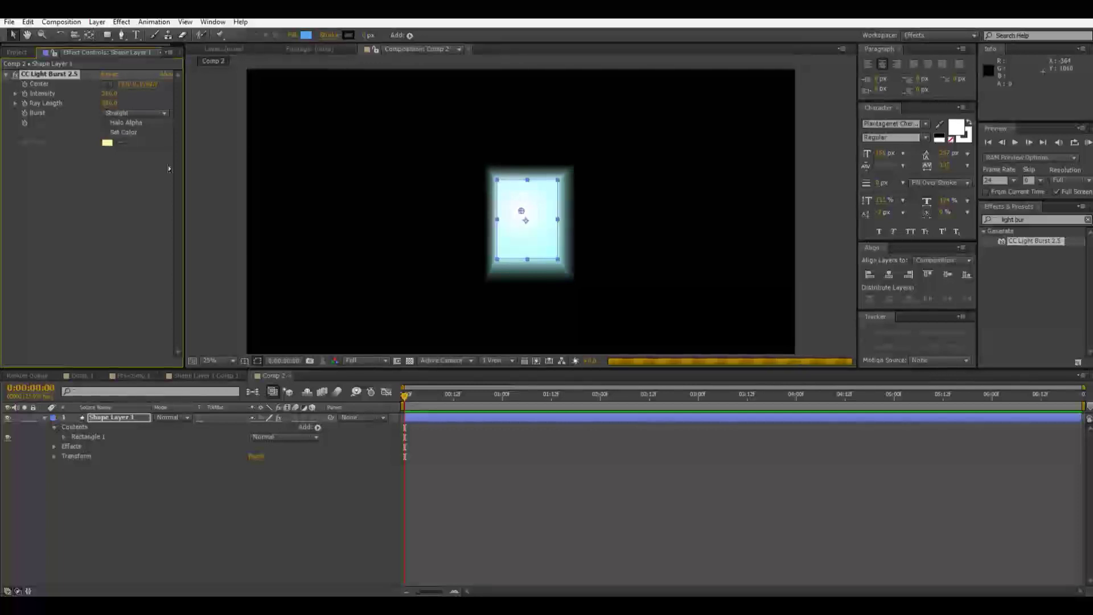
Lower the composition's preview resolution to Quarter.
{"action": "left_click", "coordinate": [364, 361]}
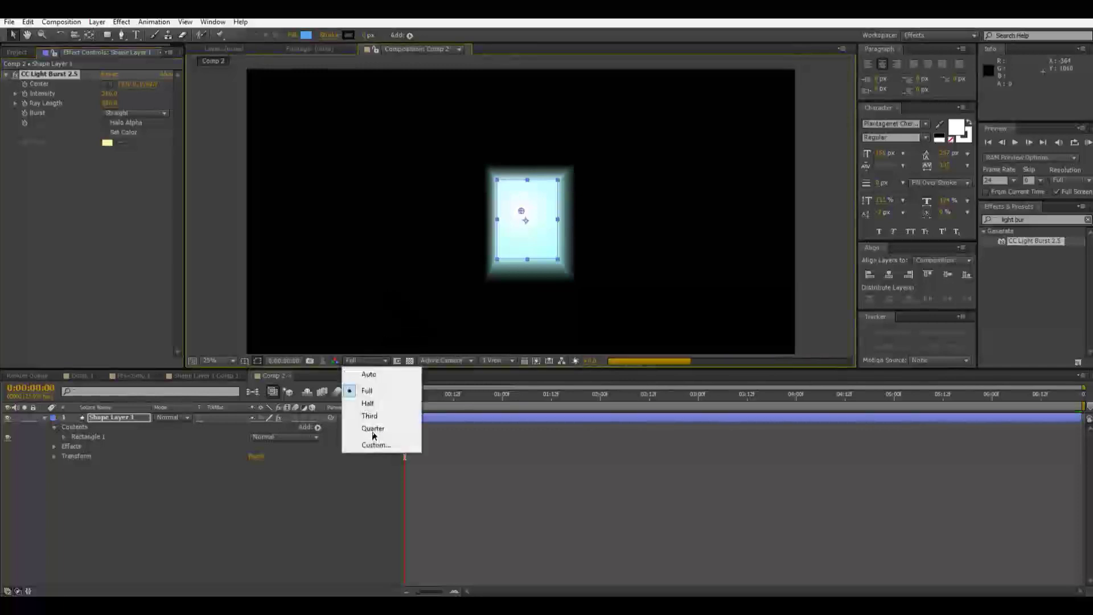
{"action": "left_click", "coordinate": [373, 431]}
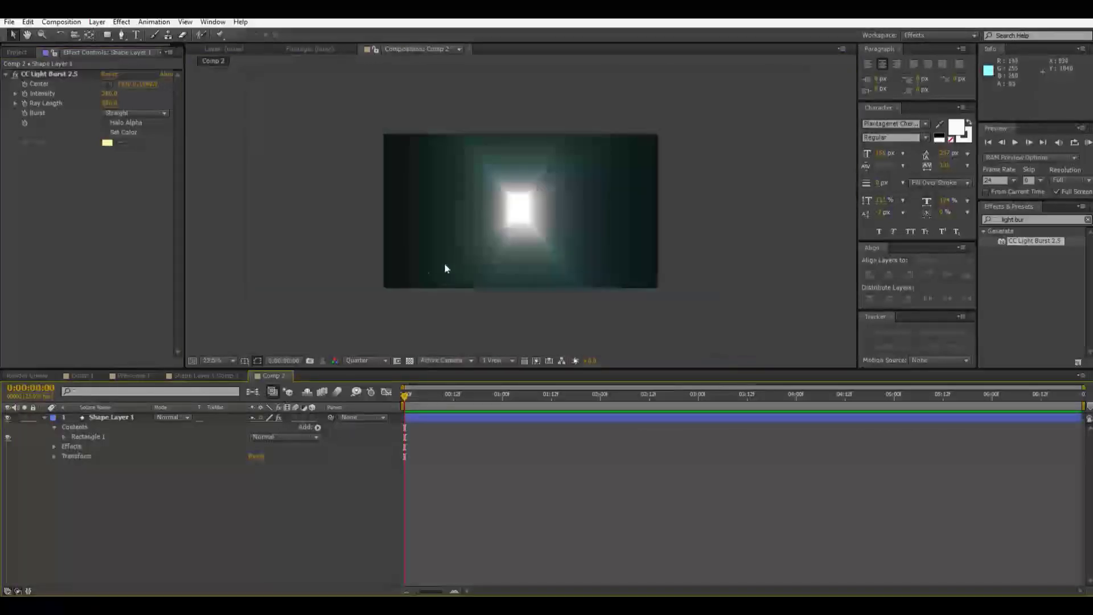
{"action": "key", "text": "Home"}
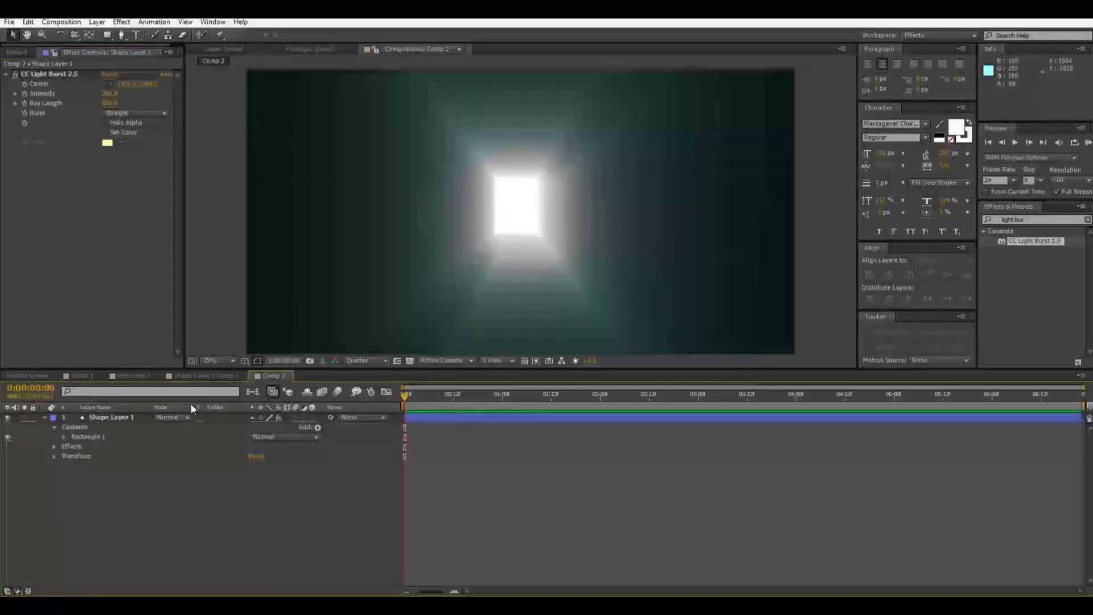
Move the light burst's Center point to just above the rectangle's top edge so the rays fall downward.
{"action": "left_click", "coordinate": [114, 419]}
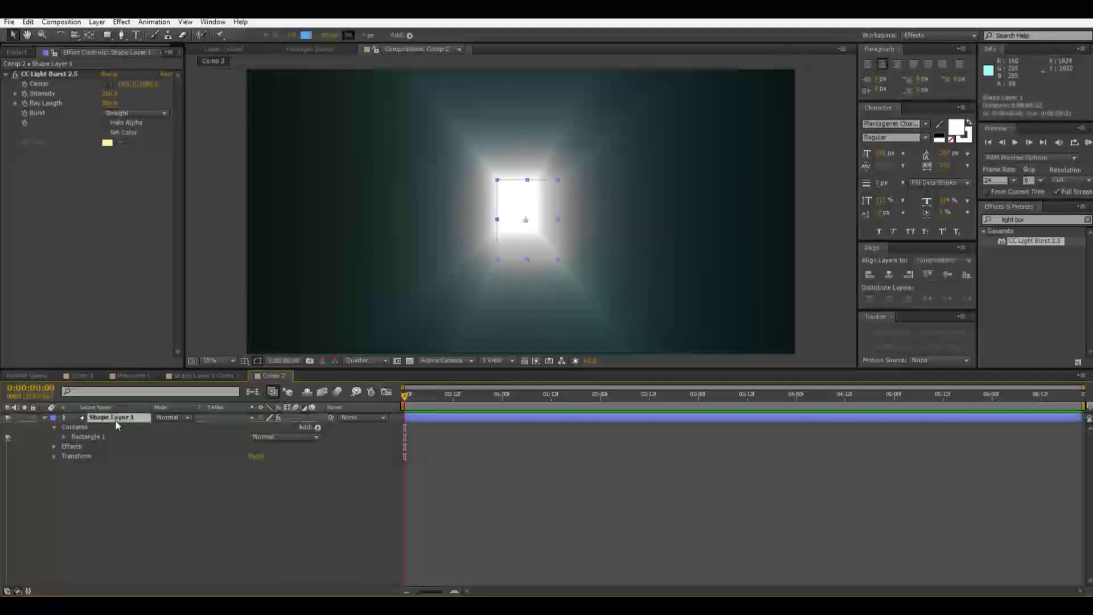
{"action": "left_click", "coordinate": [108, 84]}
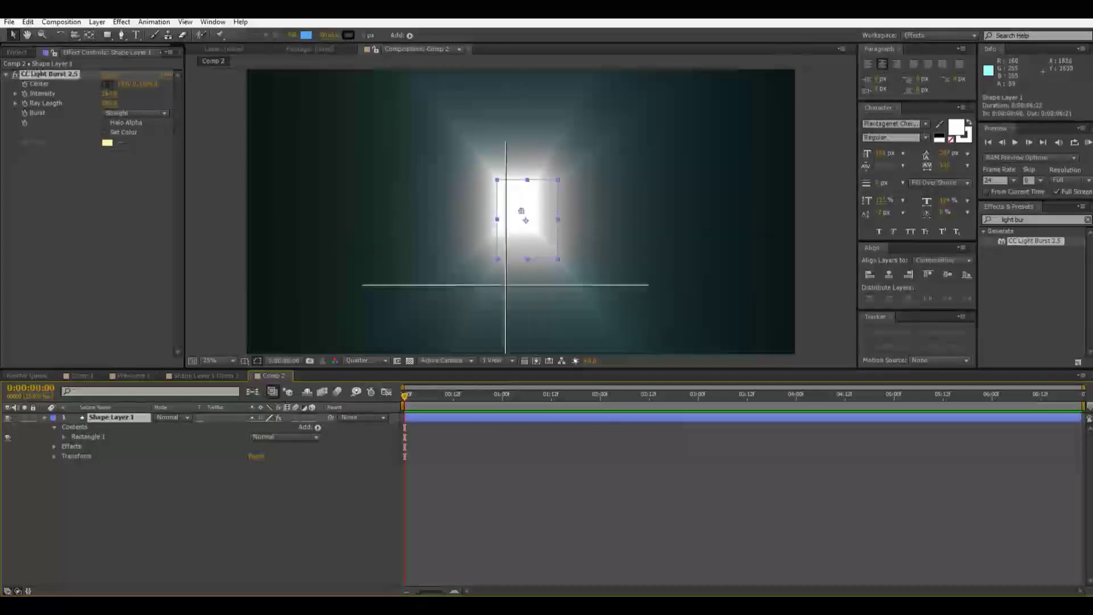
{"action": "left_click", "coordinate": [503, 302]}
{"action": "left_click_drag", "start_coordinate": [502, 302], "coordinate": [524, 260]}
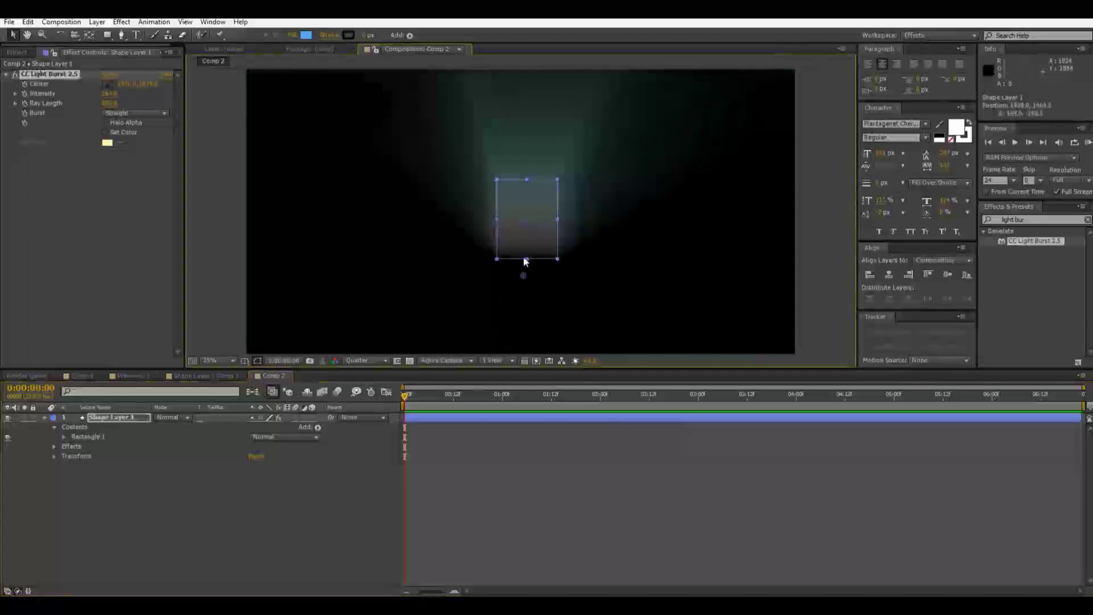
{"action": "left_click_drag", "start_coordinate": [526, 203], "coordinate": [537, 227]}
{"action": "left_click_drag", "start_coordinate": [539, 267], "coordinate": [529, 170]}
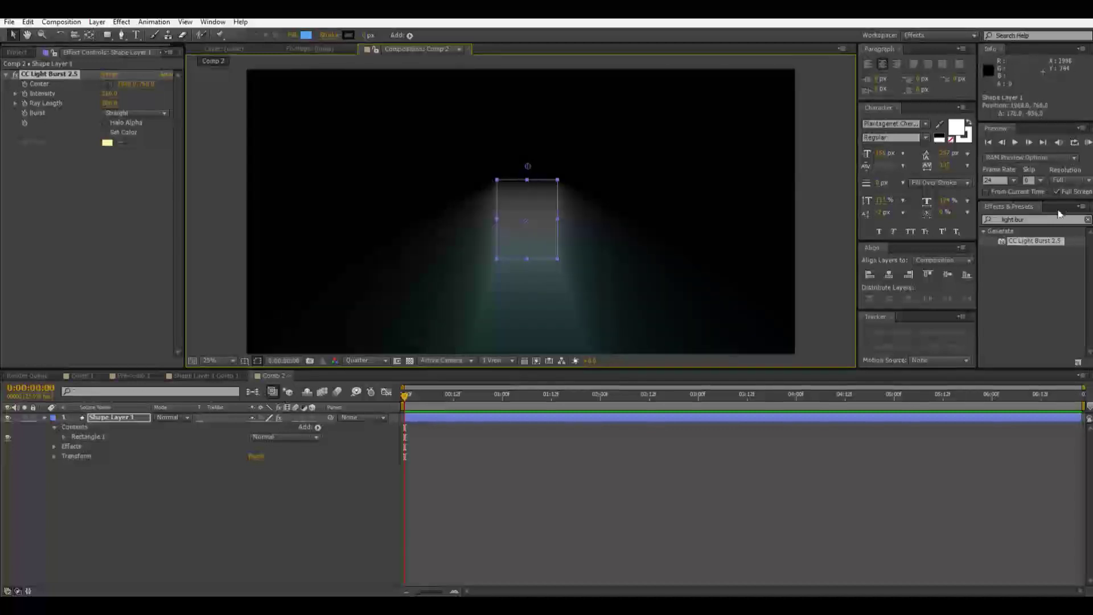
Find the Stylize Glow effect, add it to the shape layer below CC Light Burst 2.5, and preview it.
{"action": "left_click_drag", "start_coordinate": [1030, 220], "coordinate": [895, 236]}
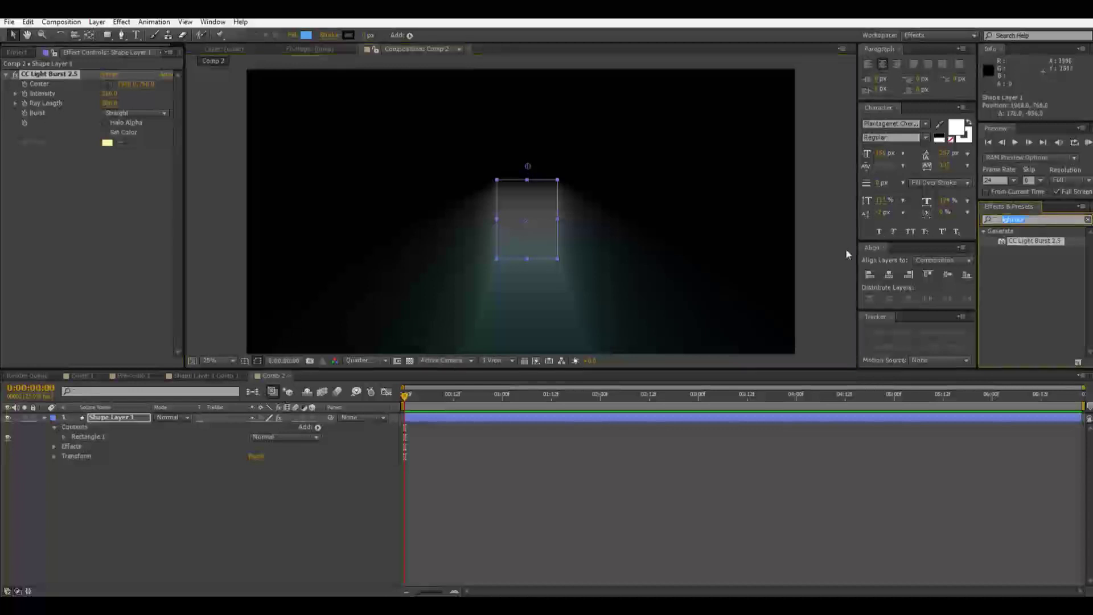
{"action": "type", "text": "glo"}
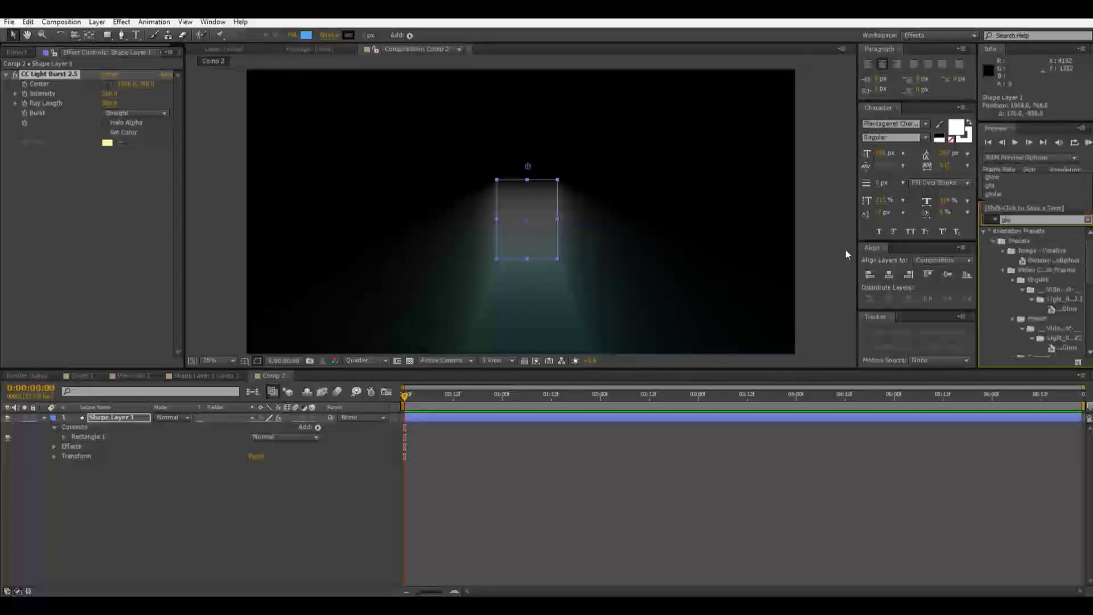
{"action": "type", "text": "w"}
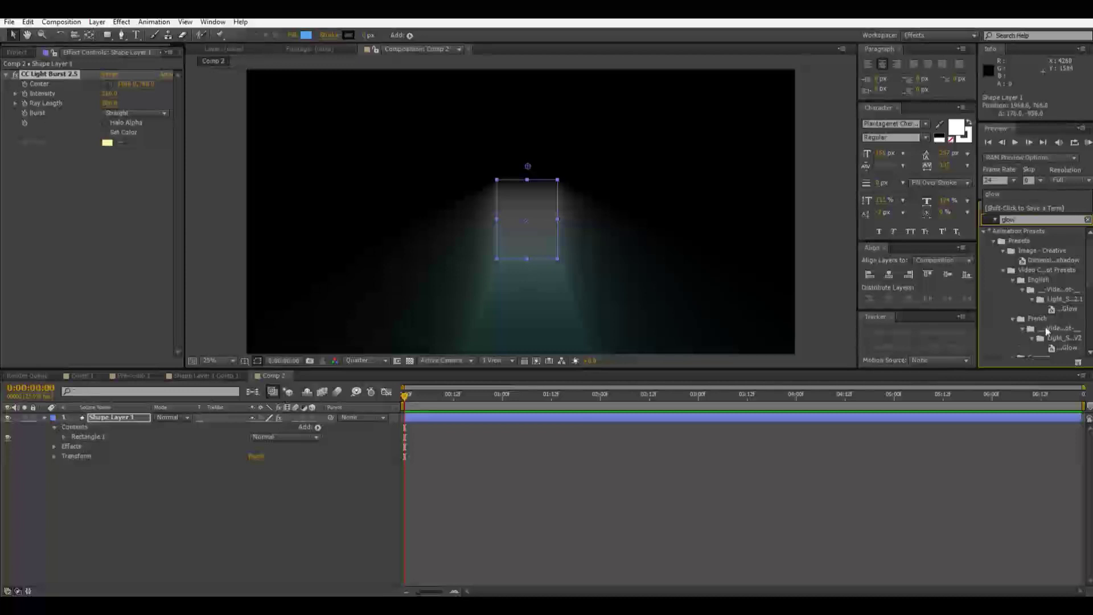
{"action": "scroll", "coordinate": [1046, 331], "scroll_direction": "down", "scroll_amount": 5}
{"action": "left_click_drag", "start_coordinate": [1018, 320], "coordinate": [159, 301]}
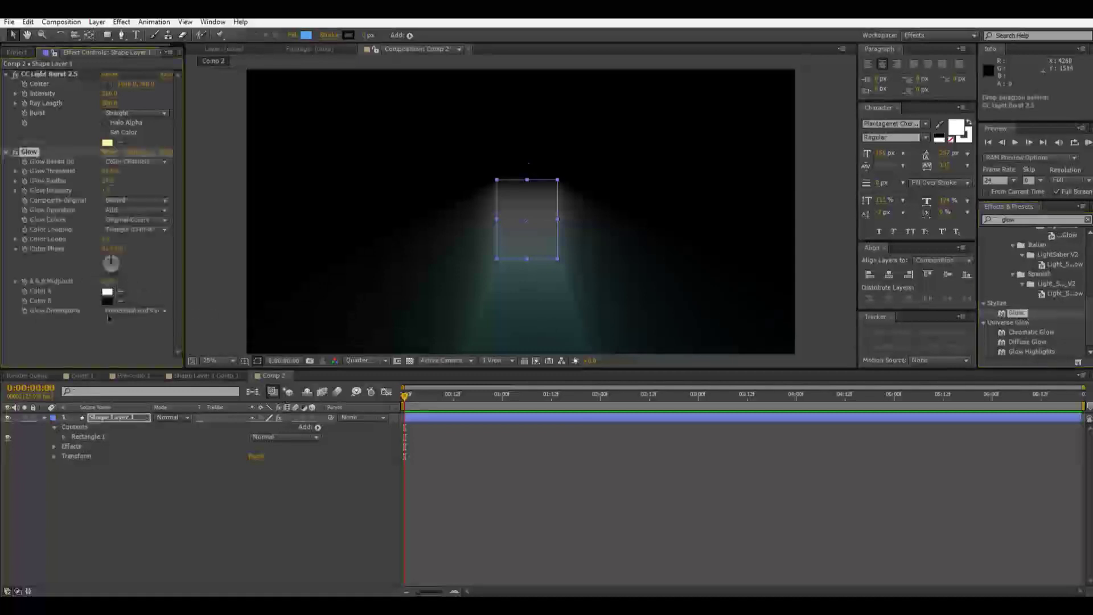
{"action": "left_click_drag", "start_coordinate": [436, 398], "coordinate": [343, 399]}
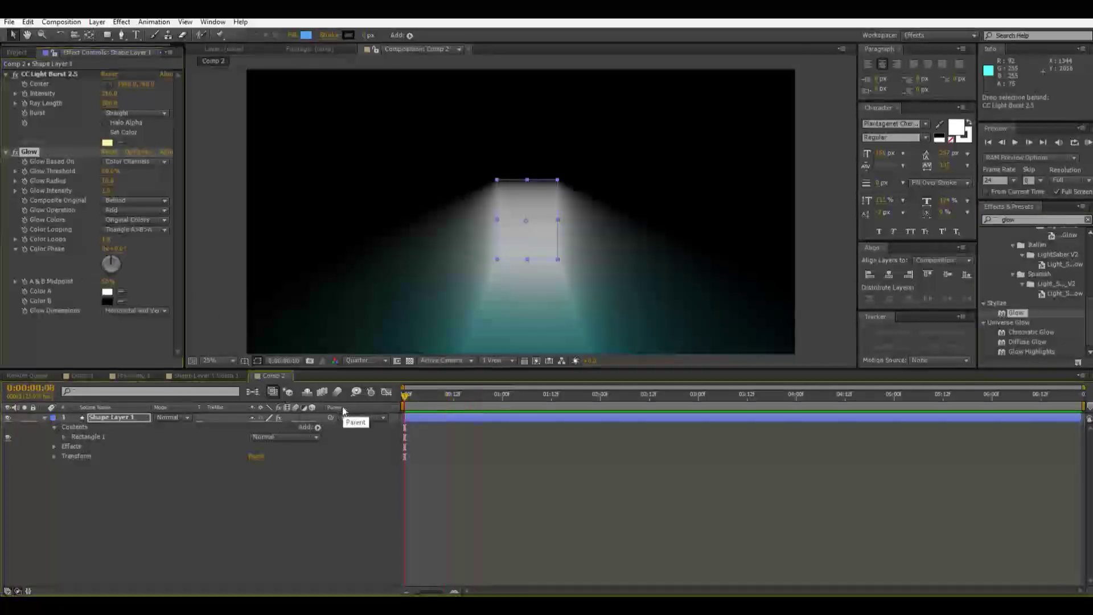
Find the Black & White colour correction effect and add it to the shape layer below Glow.
{"action": "left_click", "coordinate": [1008, 219]}
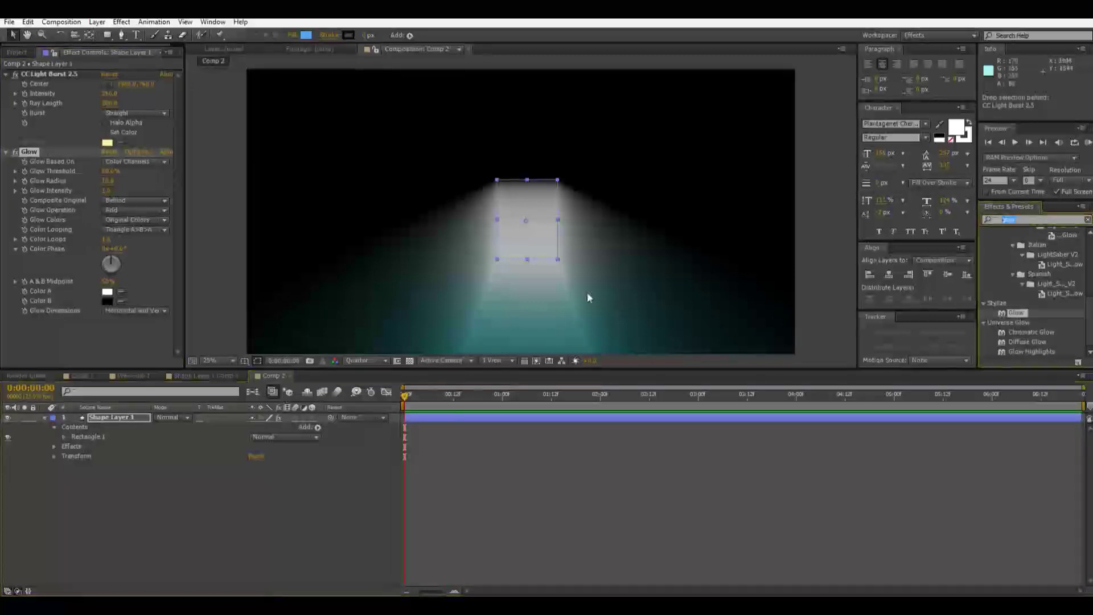
{"action": "type", "text": "blac"}
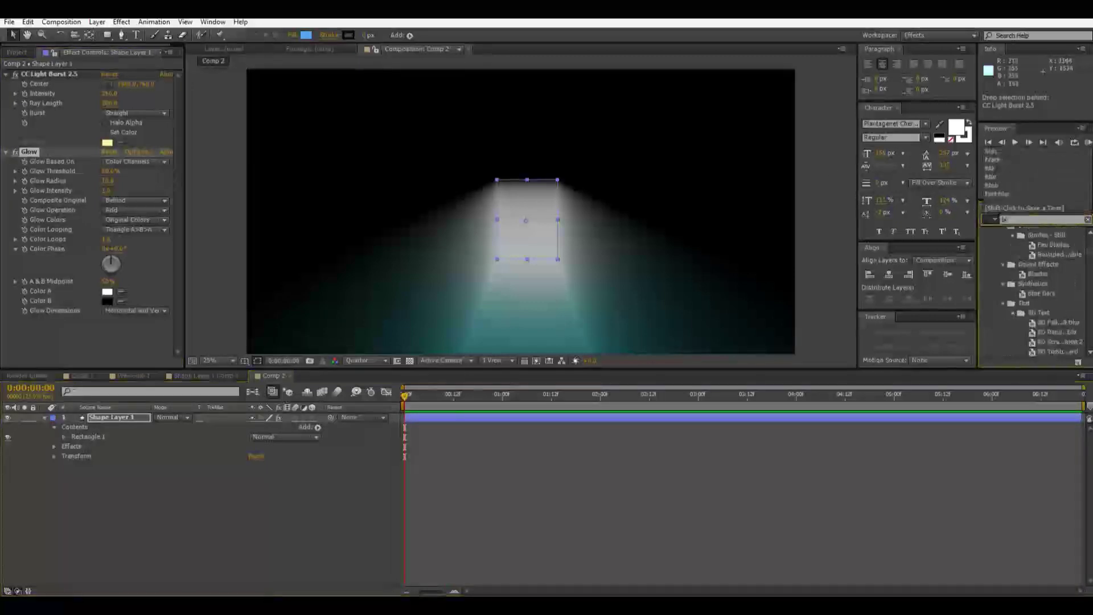
{"action": "type", "text": "k"}
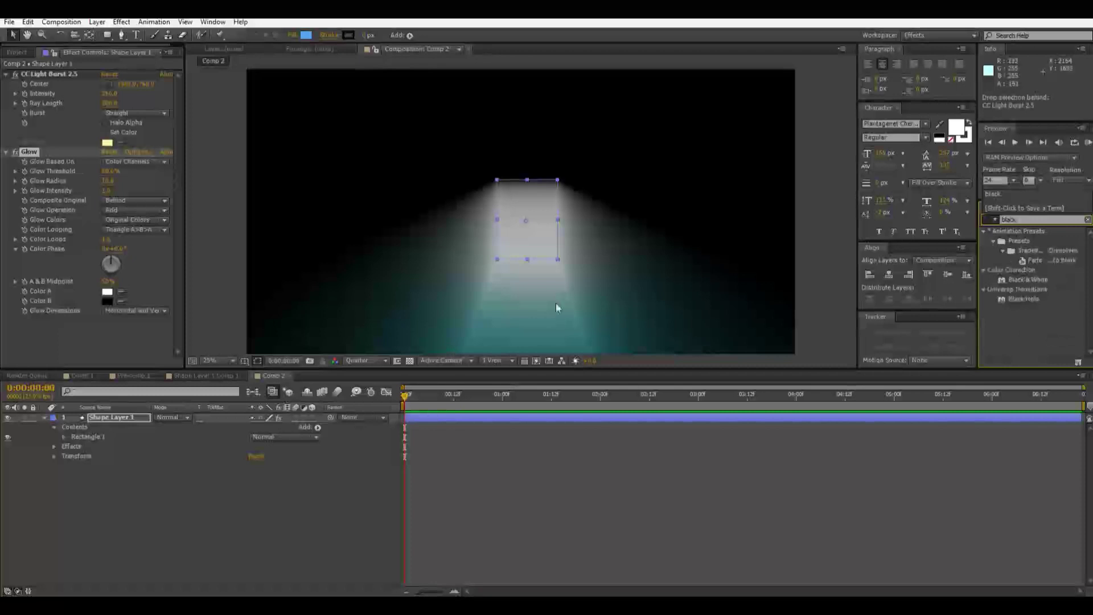
{"action": "left_click_drag", "start_coordinate": [1028, 280], "coordinate": [86, 338]}
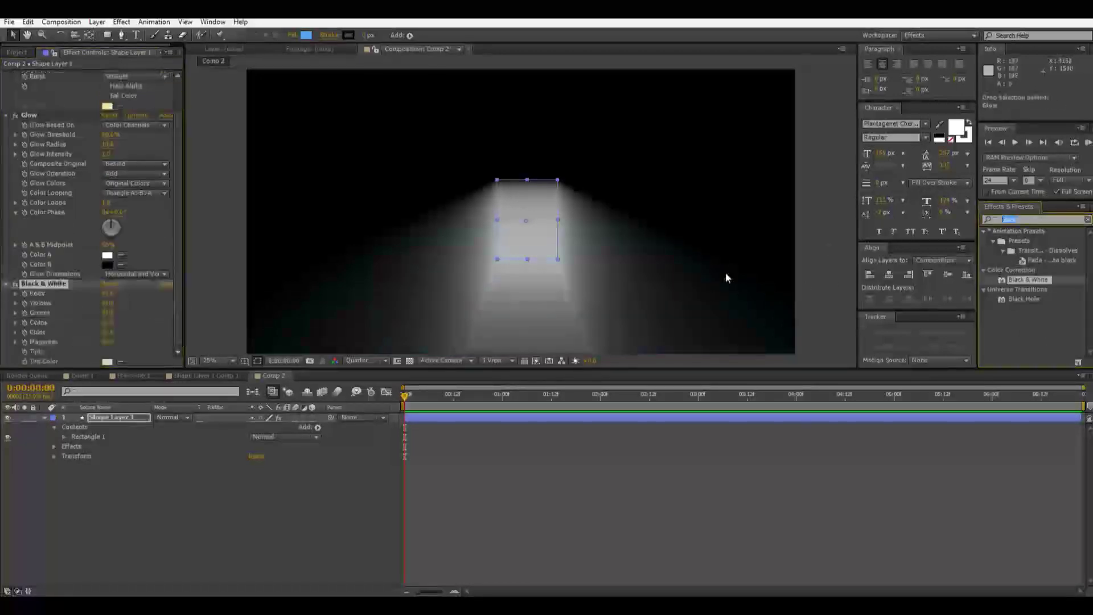
Find the VC Color Vibrance effect and add it to the shape layer below Black & White.
{"action": "type", "text": "vc"}
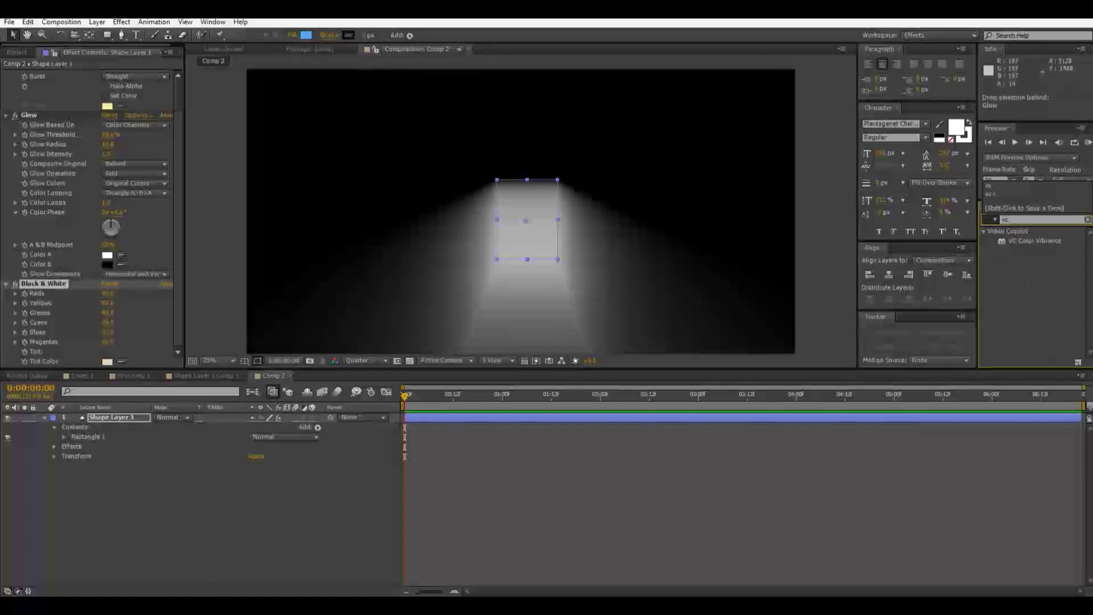
{"action": "left_click_drag", "start_coordinate": [1044, 243], "coordinate": [76, 288]}
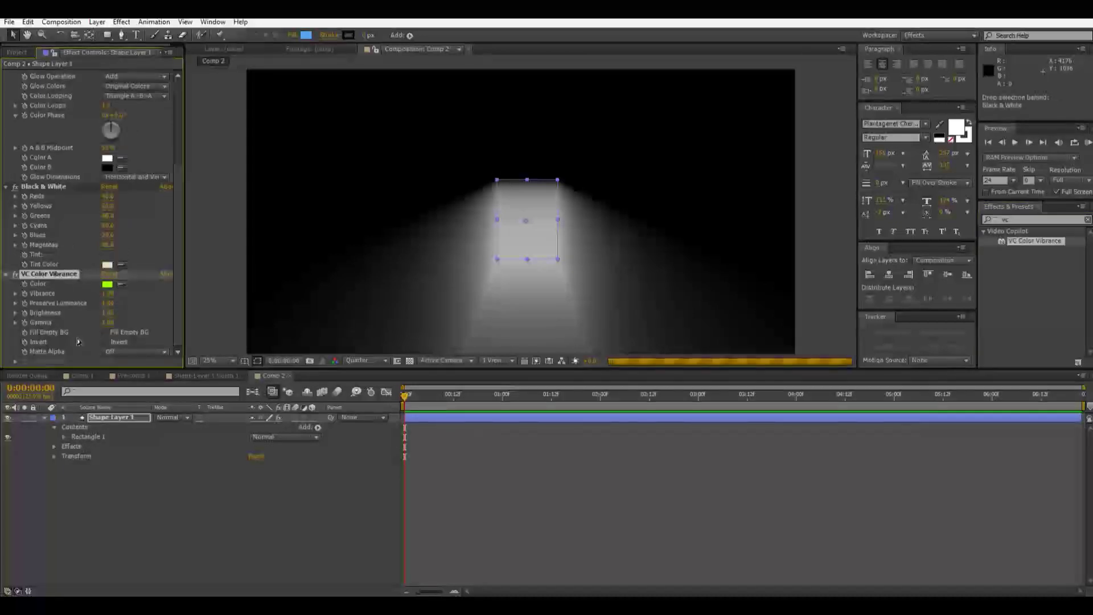
Toggle the VC Color Vibrance effect on the shape layer and leave it switched off.
{"action": "left_click", "coordinate": [327, 331]}
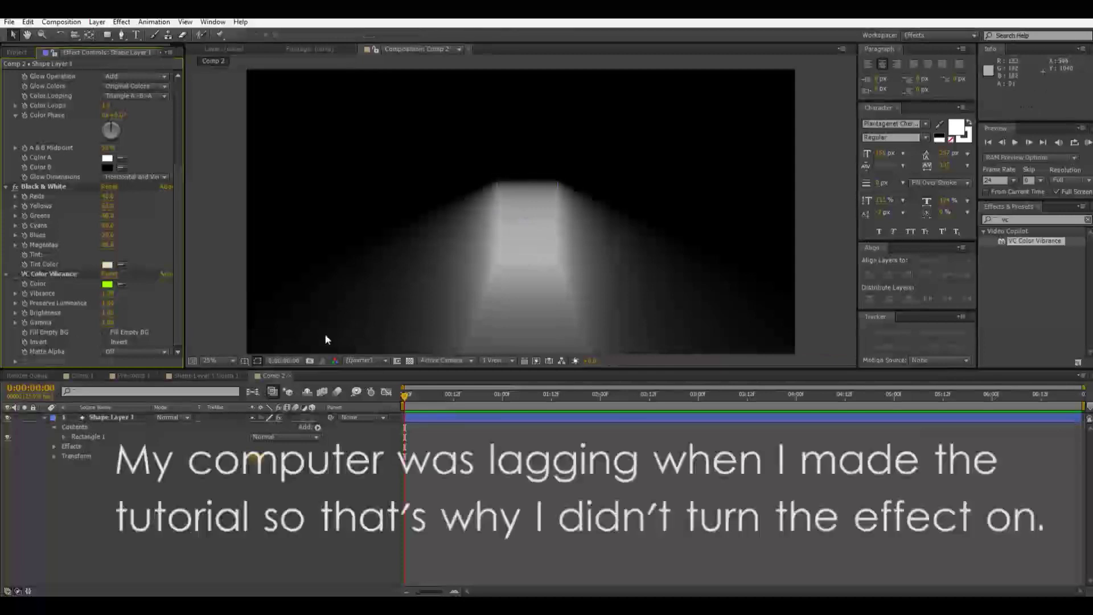
{"action": "left_click", "coordinate": [16, 274]}
{"action": "left_click", "coordinate": [33, 276]}
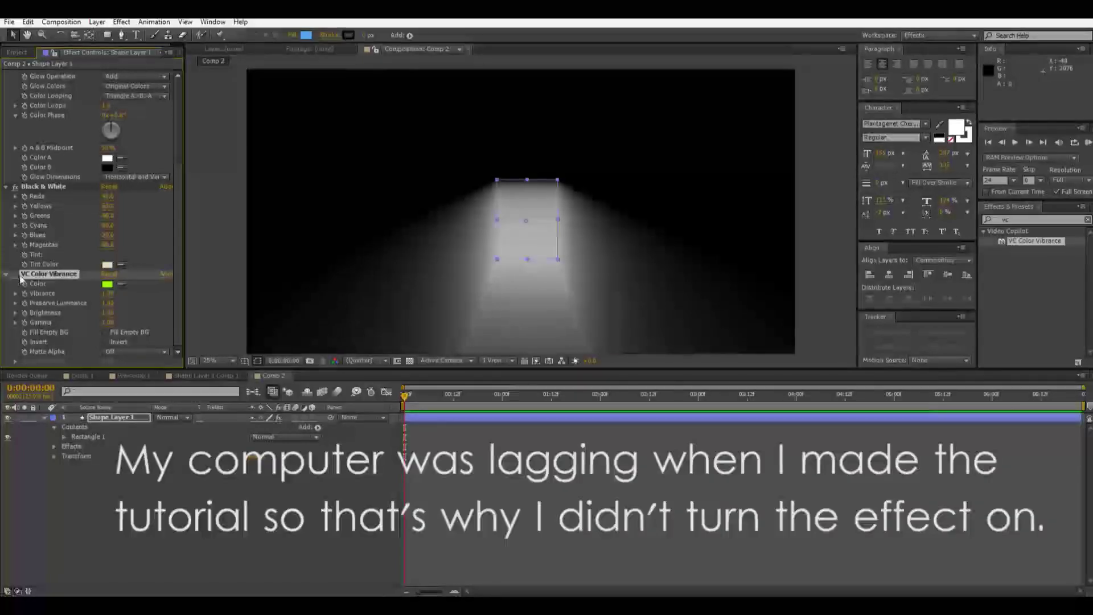
{"action": "left_click", "coordinate": [15, 274]}
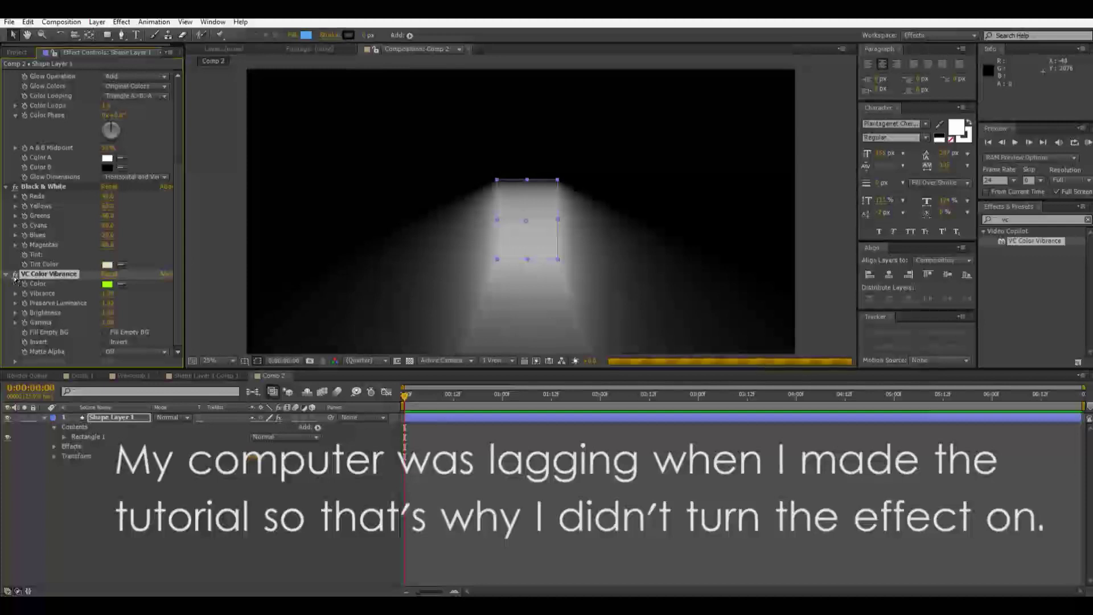
{"action": "left_click", "coordinate": [15, 274]}
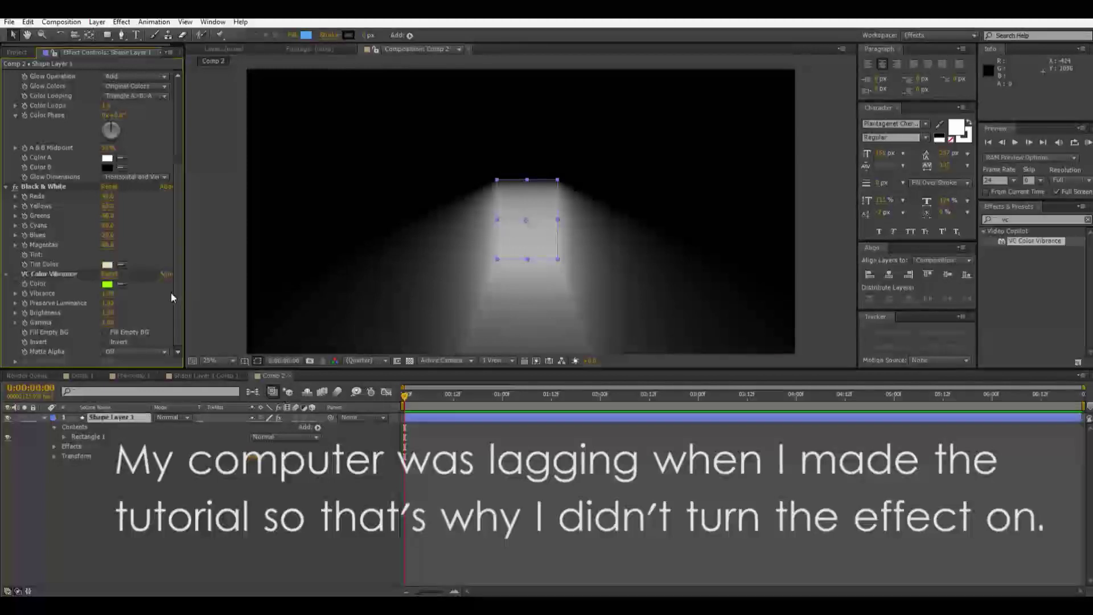
{"action": "scroll", "coordinate": [157, 300], "scroll_direction": "up", "scroll_amount": 5}
{"action": "scroll", "coordinate": [157, 300], "scroll_direction": "down", "scroll_amount": 5}
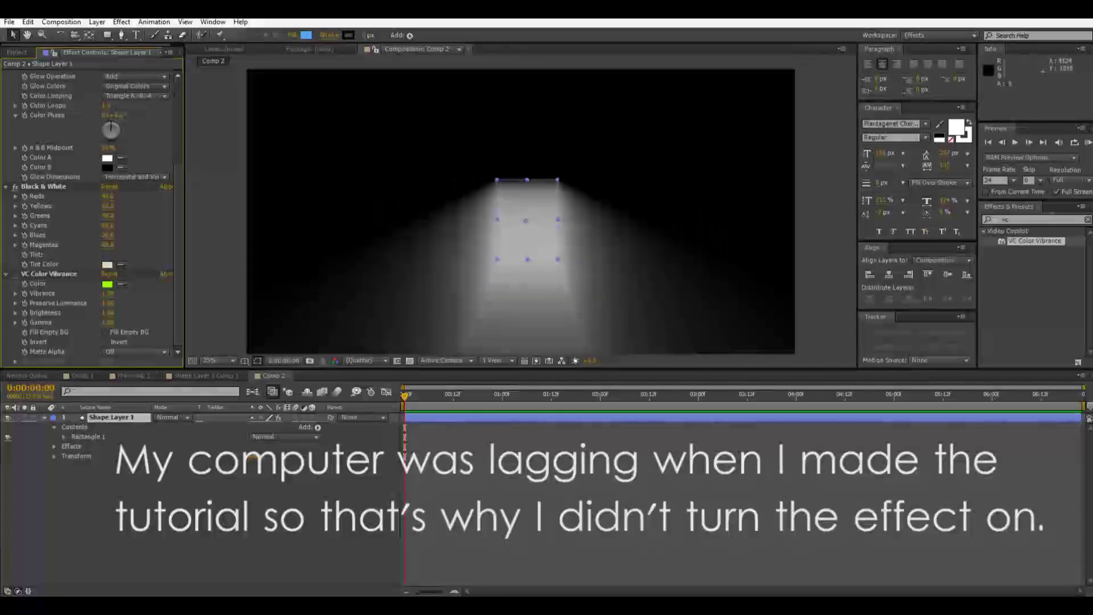
{"action": "left_click", "coordinate": [1052, 218]}
{"action": "scroll", "coordinate": [450, 287], "scroll_direction": "up", "scroll_amount": 1}
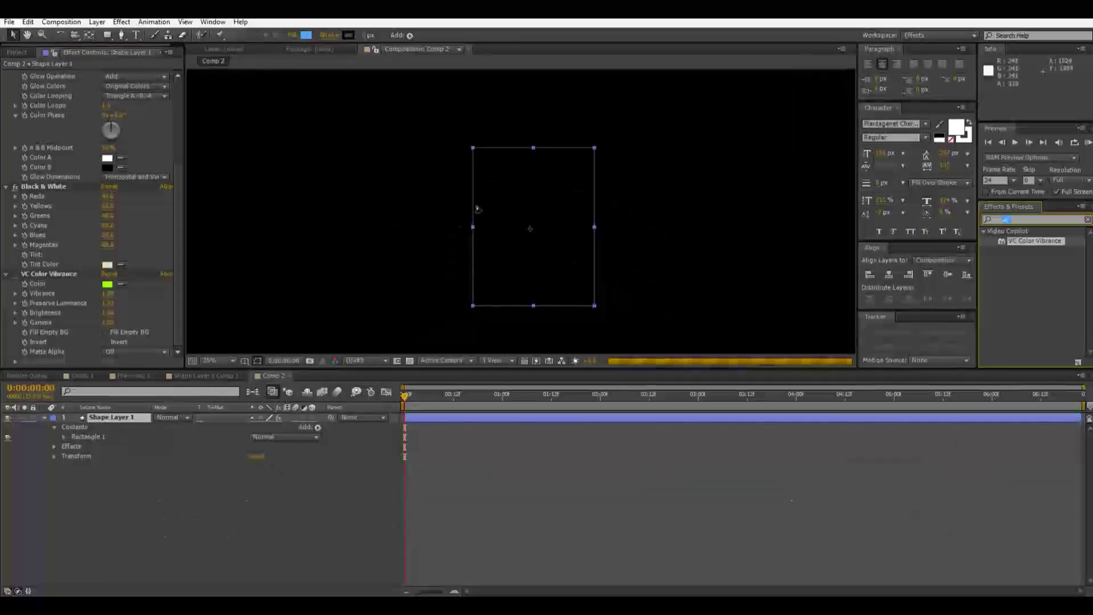
{"action": "scroll", "coordinate": [380, 300], "scroll_direction": "up", "scroll_amount": 2}
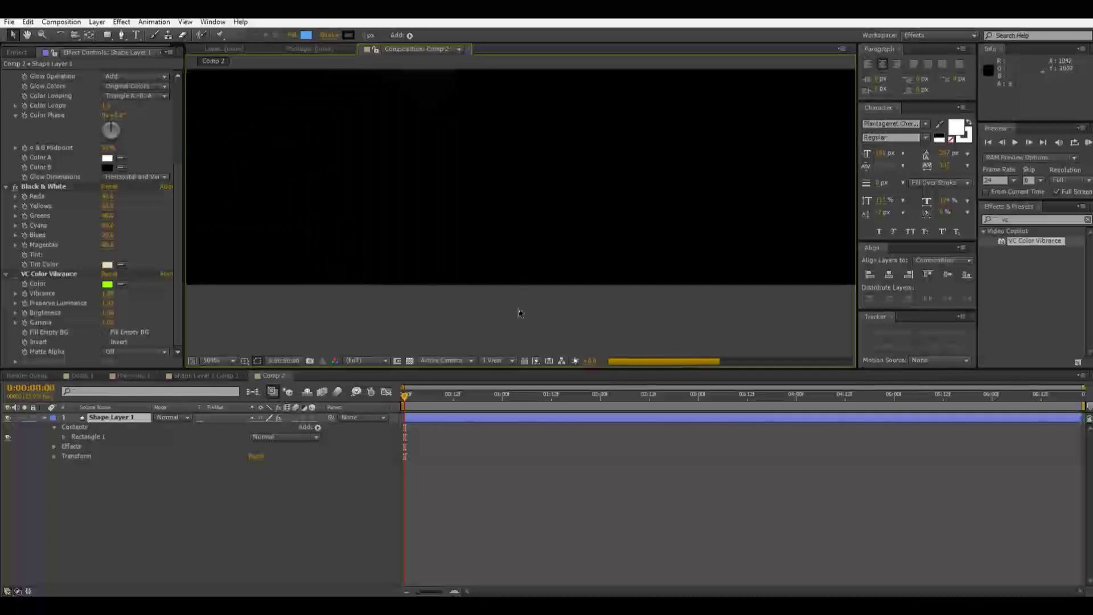
{"action": "scroll", "coordinate": [625, 91], "scroll_direction": "up", "scroll_amount": 2}
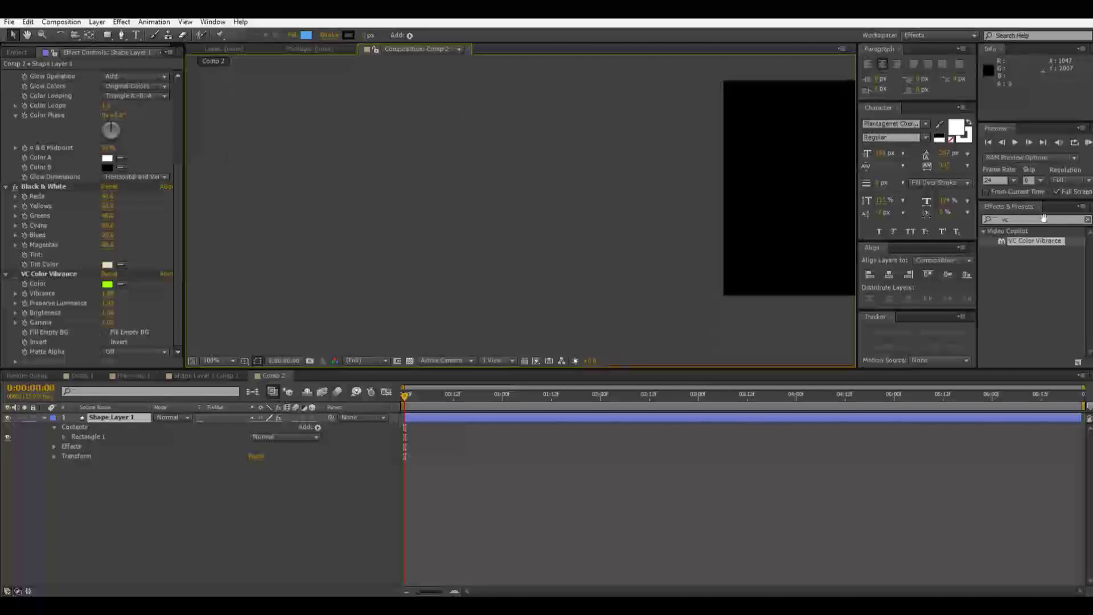
{"action": "left_click", "coordinate": [1044, 222]}
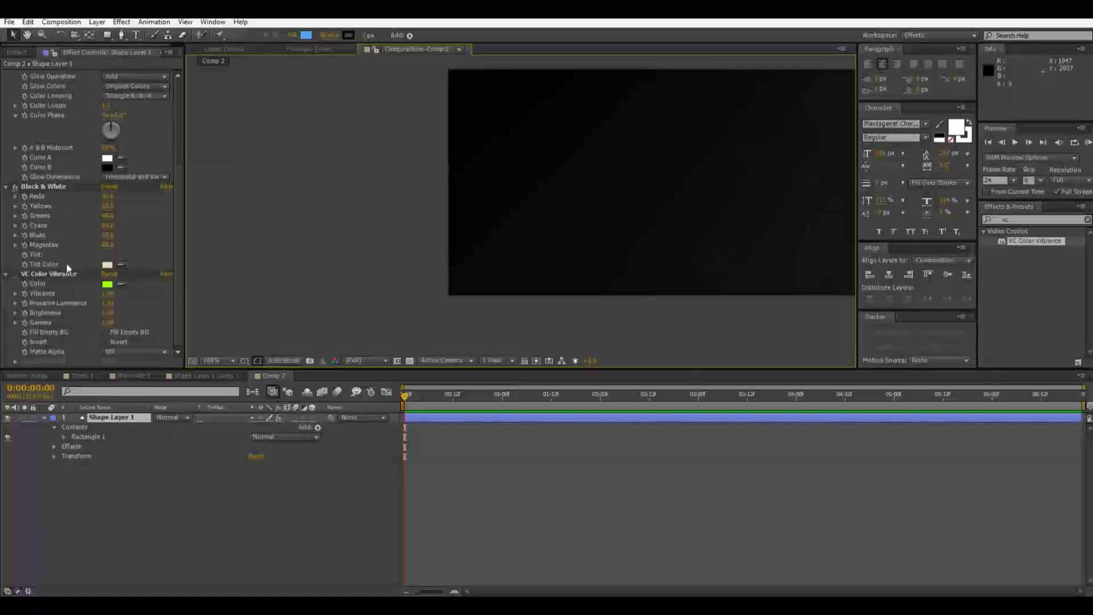
{"action": "left_click_drag", "start_coordinate": [630, 249], "coordinate": [67, 346]}
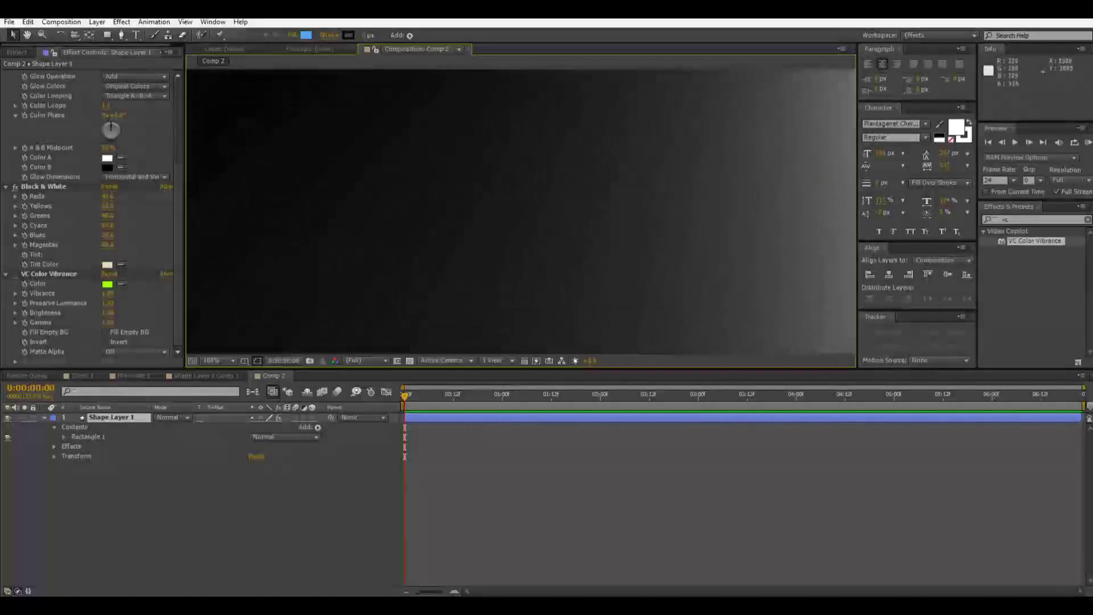
Find the Fast Blur effect, add it to the shape layer below VC Color Vibrance, and enable Repeat Edge Pixels.
{"action": "left_click", "coordinate": [1009, 219]}
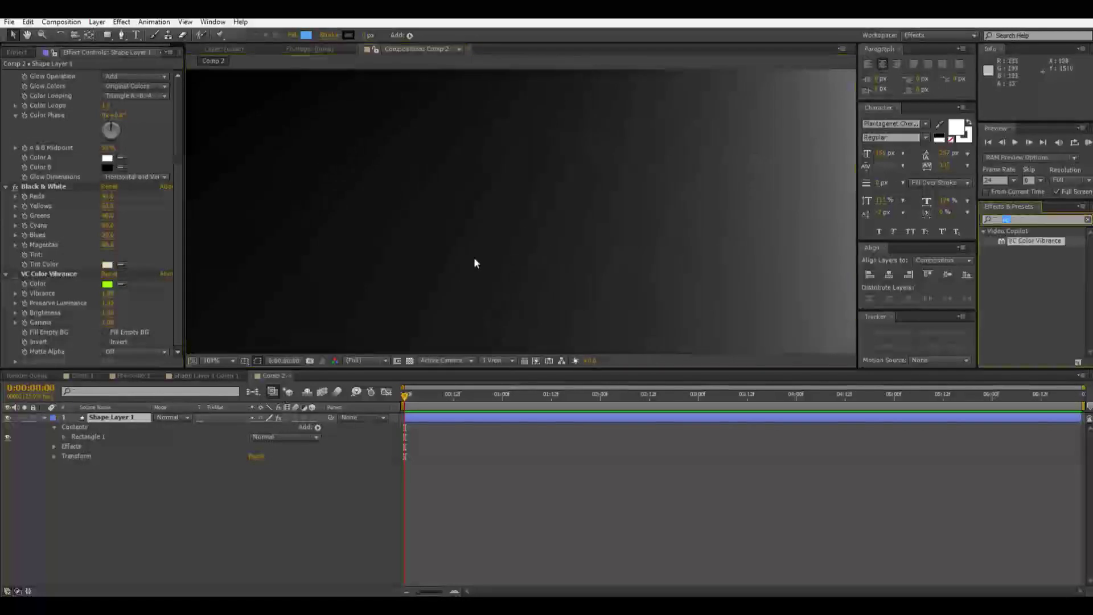
{"action": "type", "text": "fast"}
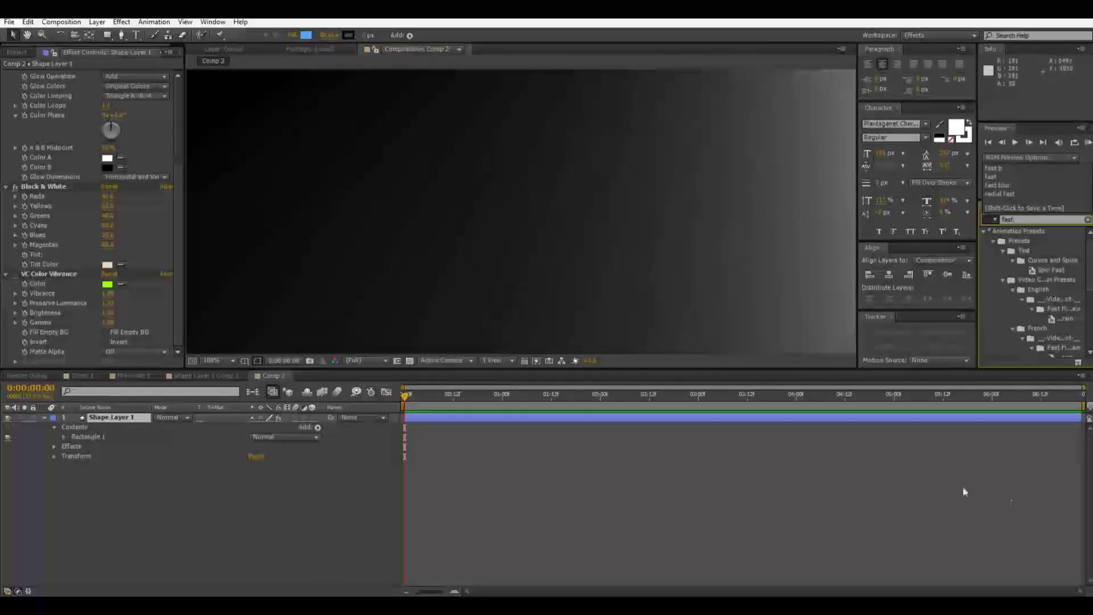
{"action": "scroll", "coordinate": [1046, 350], "scroll_direction": "down", "scroll_amount": 5}
{"action": "left_click_drag", "start_coordinate": [1030, 354], "coordinate": [92, 335]}
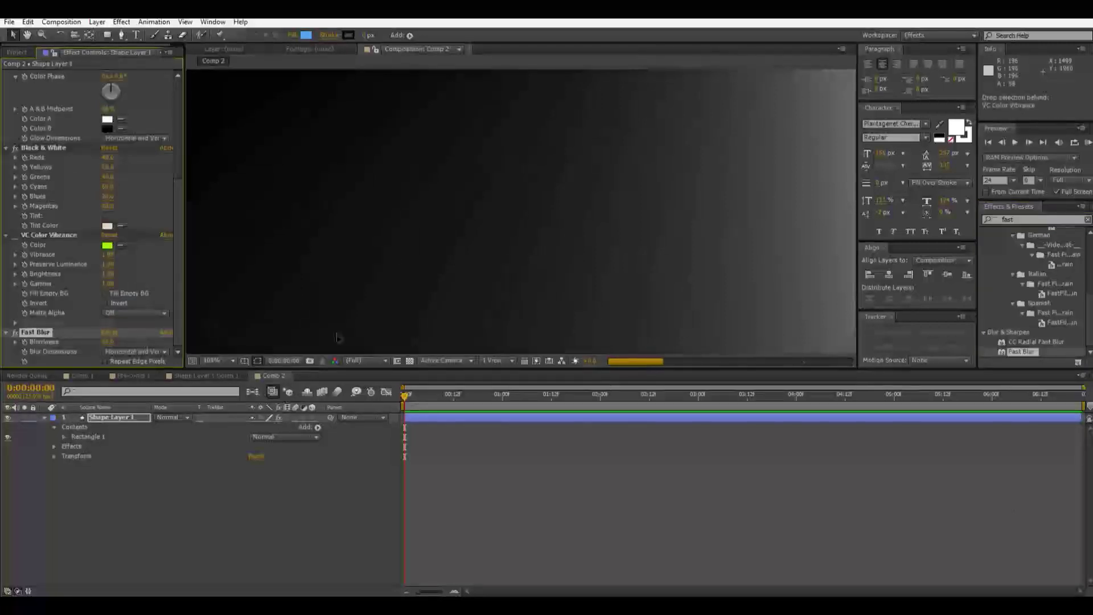
{"action": "left_click", "coordinate": [133, 361]}
Toggle the VC Color Vibrance effect with the whole composition in view.
{"action": "scroll", "coordinate": [488, 237], "scroll_direction": "down", "scroll_amount": 1}
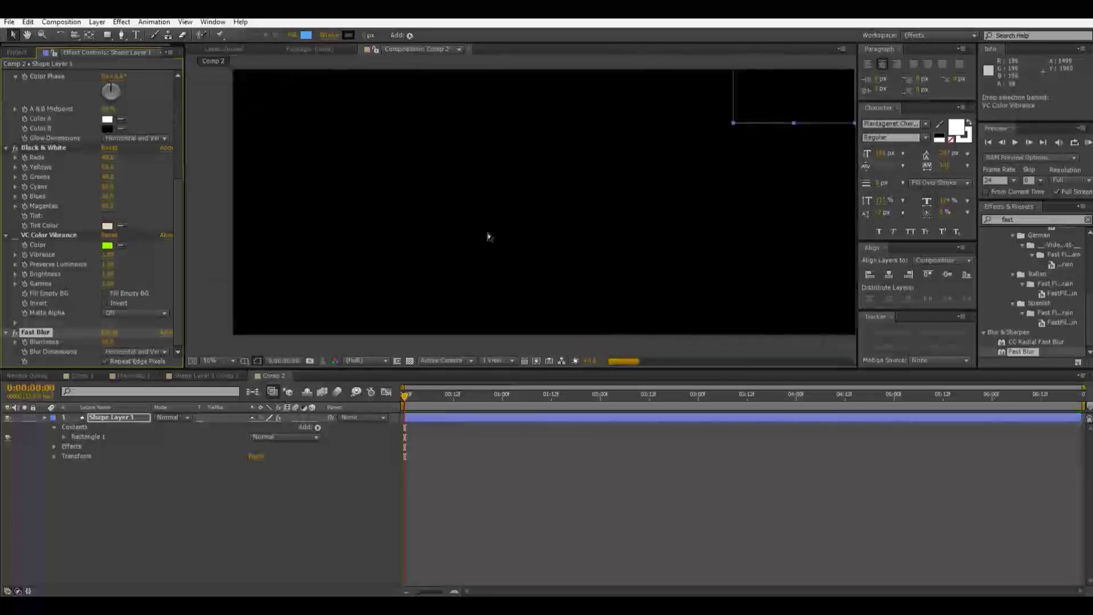
{"action": "left_click_drag", "start_coordinate": [539, 223], "coordinate": [278, 328]}
{"action": "scroll", "coordinate": [434, 252], "scroll_direction": "down", "scroll_amount": 1}
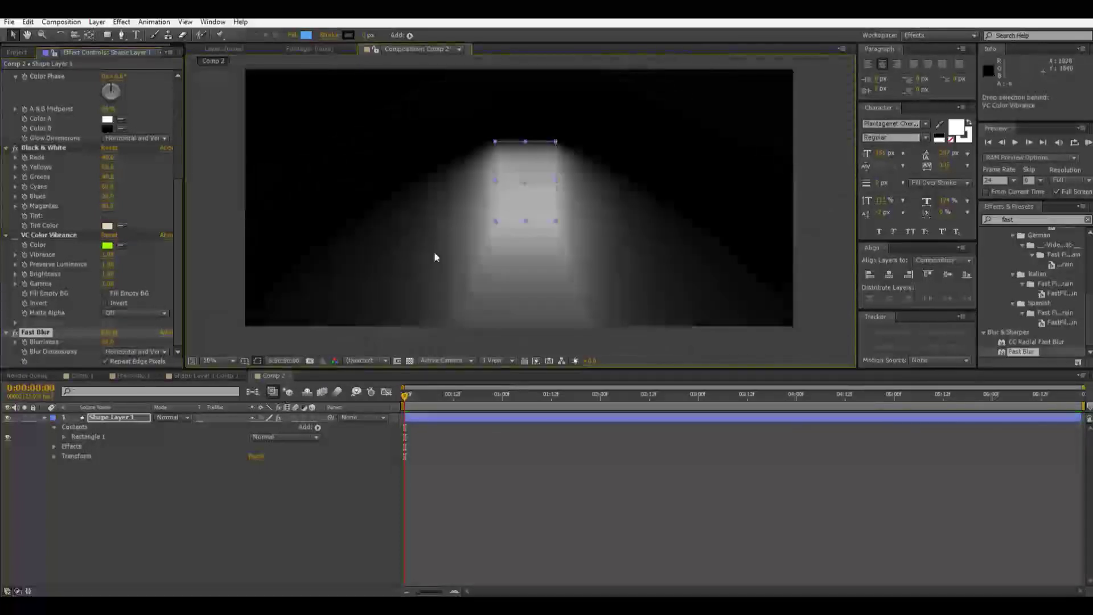
{"action": "left_click", "coordinate": [17, 236]}
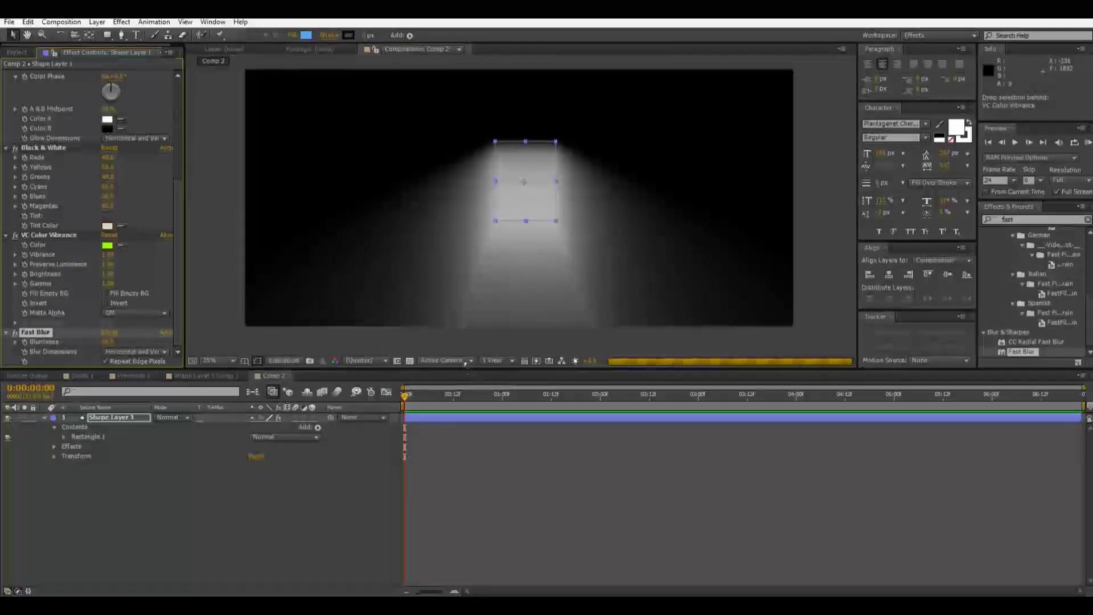